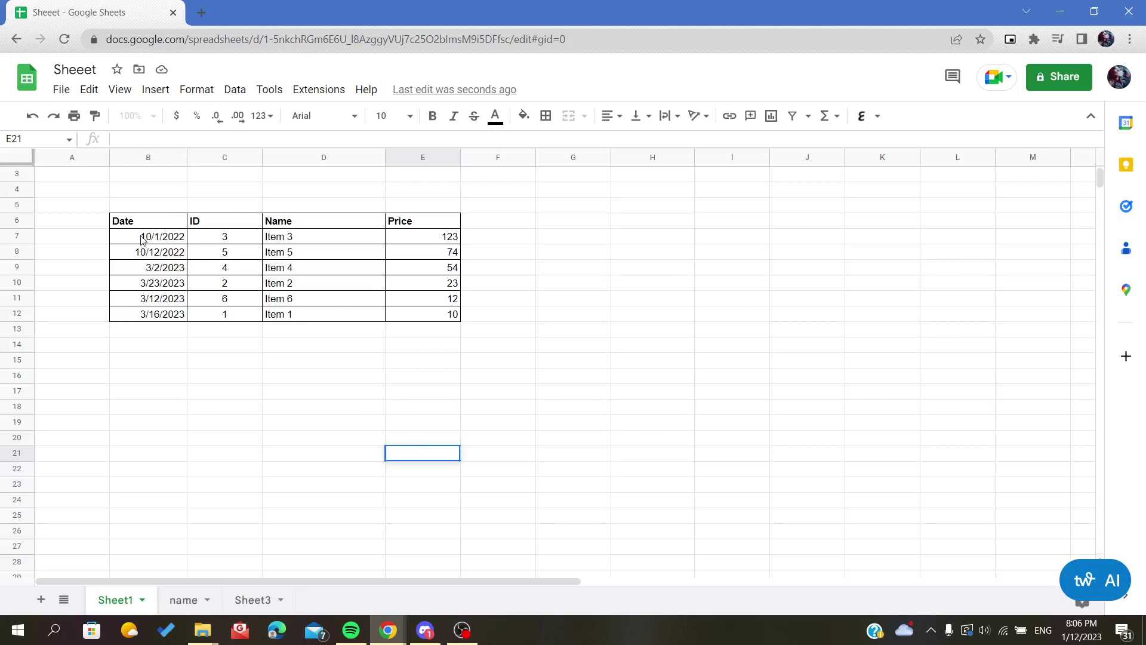
# Try selecting the Date cells and the table data rows, then clear the selection.
pyautogui.moveTo(143, 240); pyautogui.dragTo(149, 315)
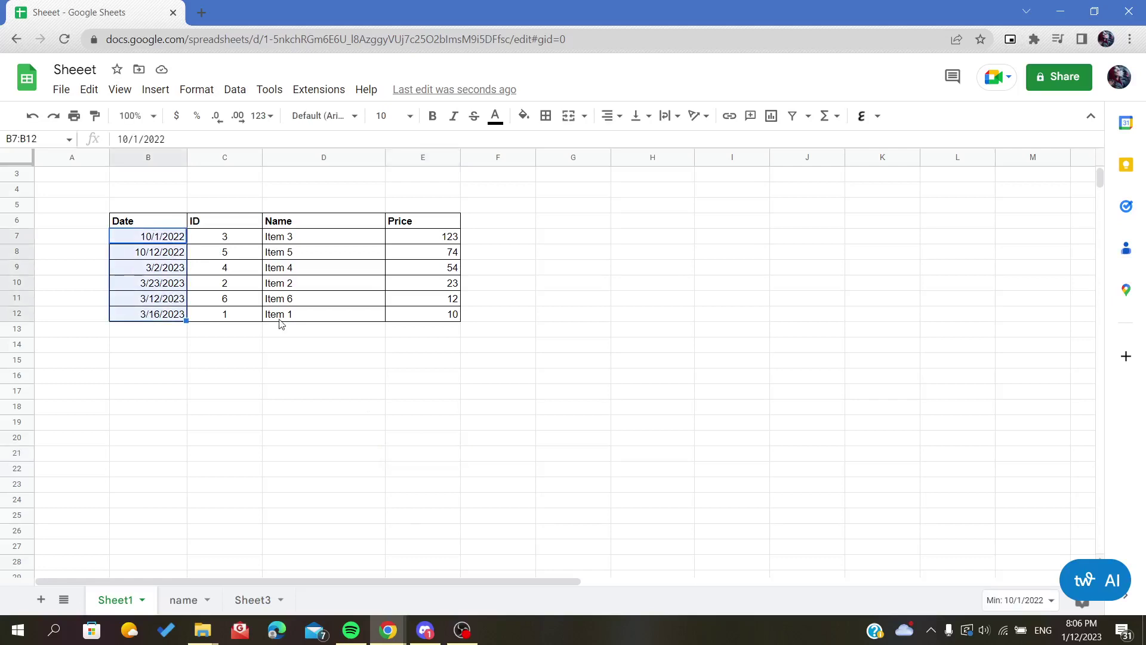
pyautogui.click(405, 347)
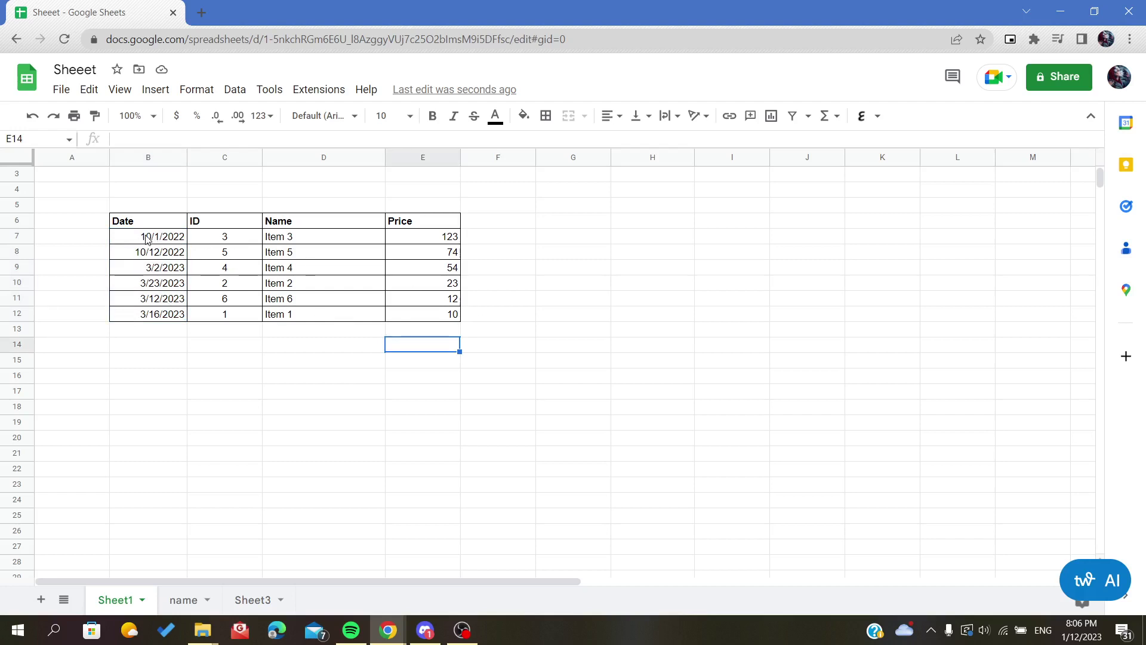
pyautogui.click(346, 391)
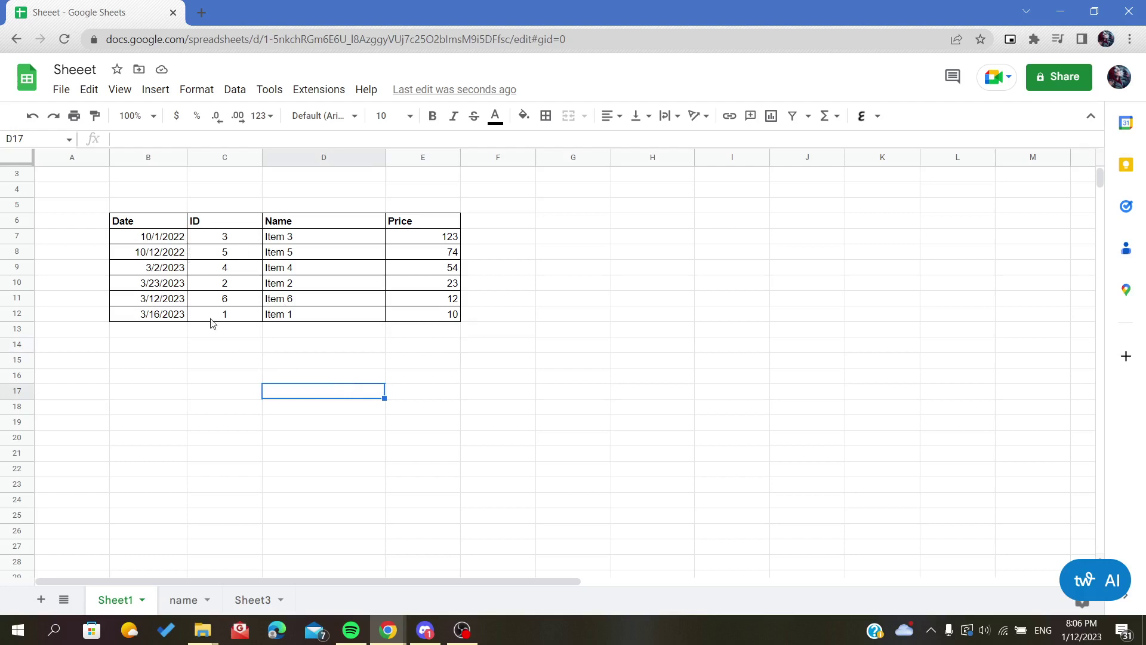
pyautogui.moveTo(157, 237); pyautogui.dragTo(447, 323)
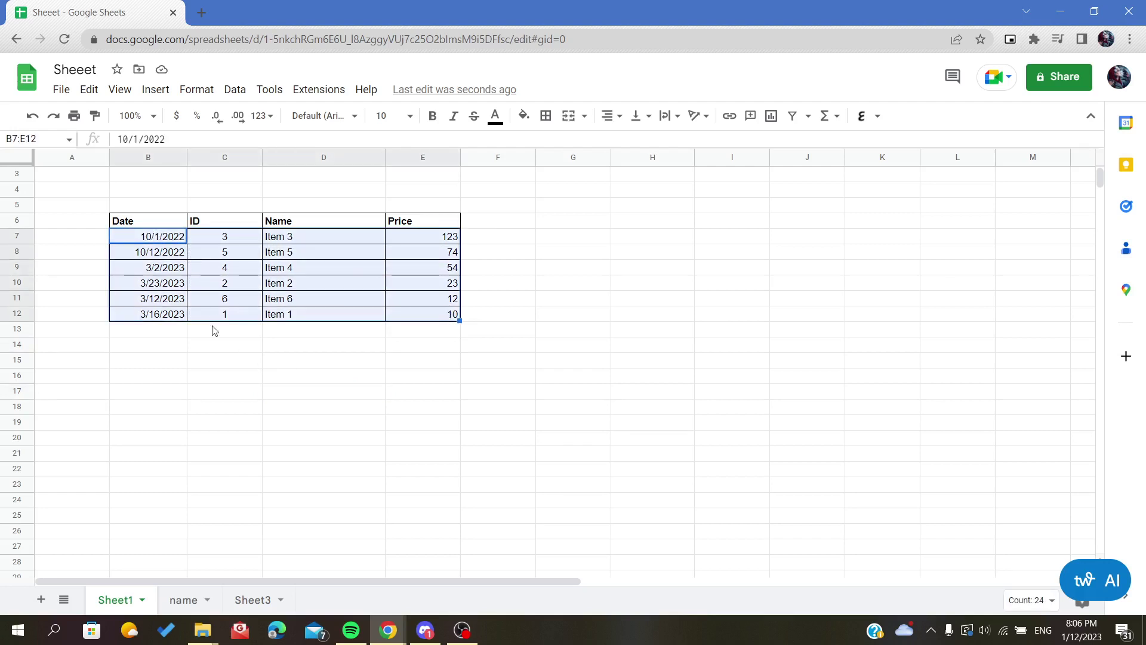
pyautogui.click(279, 396)
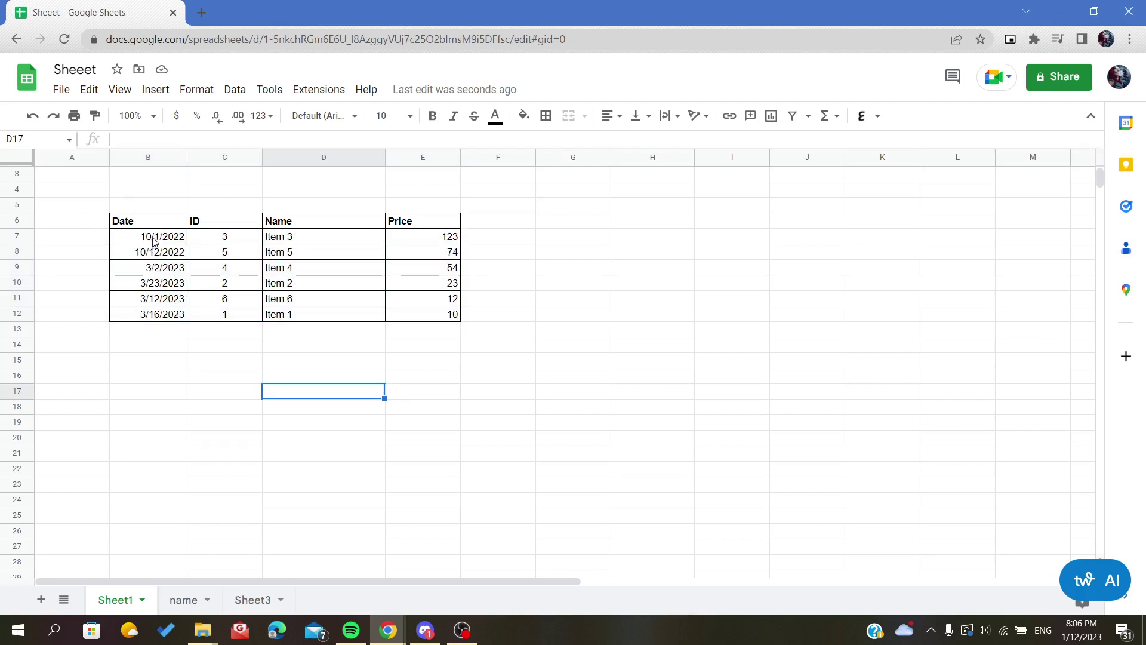
# Sort the data rows B7:E12 by column B, A to Z, so 10/1/2022 comes first.
pyautogui.moveTo(154, 239); pyautogui.dragTo(447, 312)
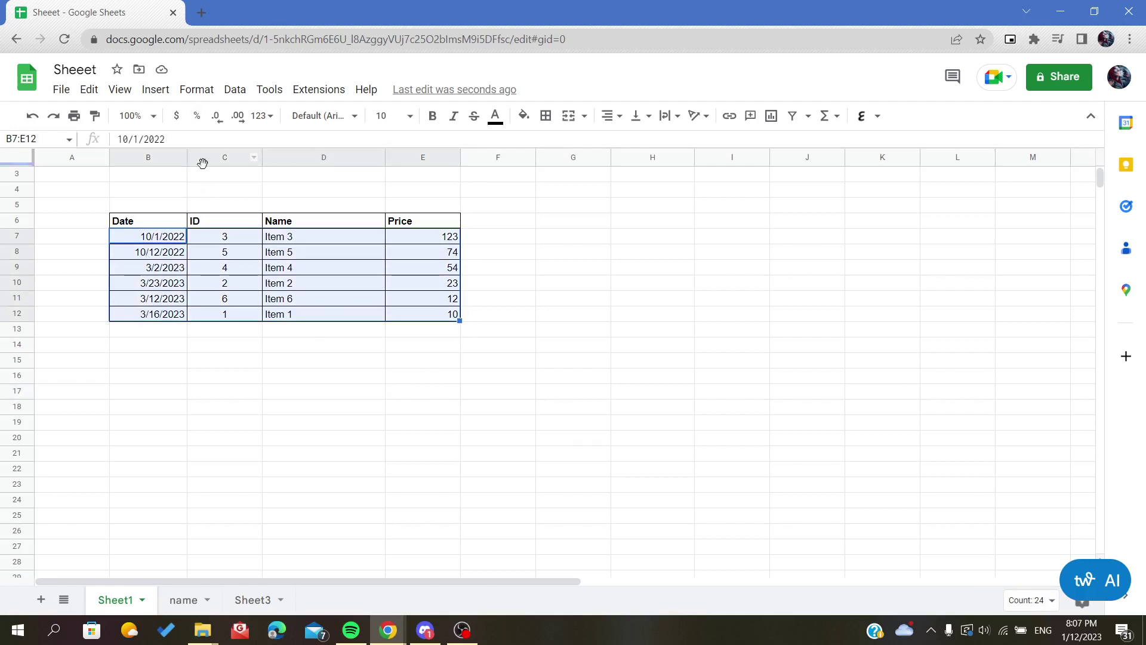
pyautogui.click(234, 93)
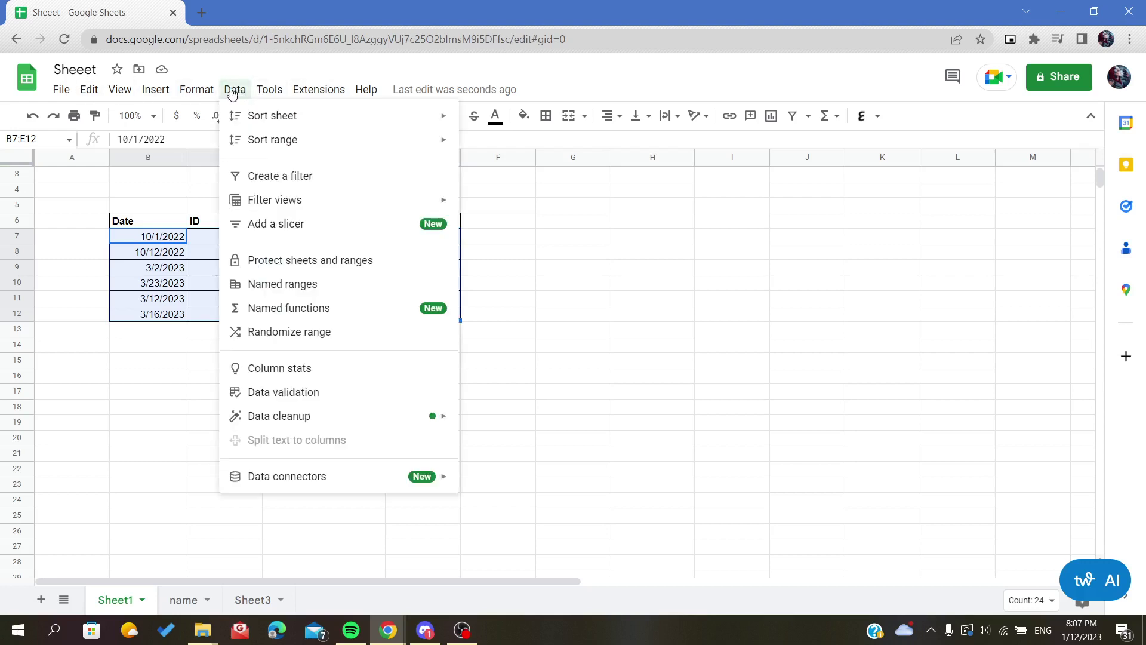
pyautogui.moveTo(330, 141)
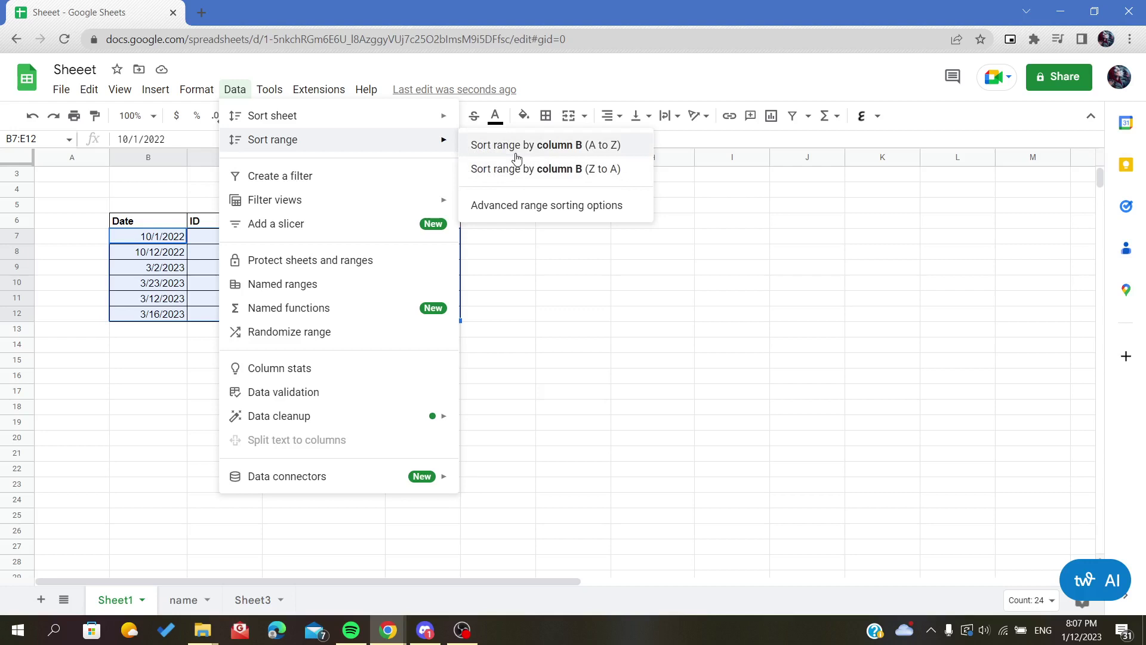
pyautogui.click(549, 154)
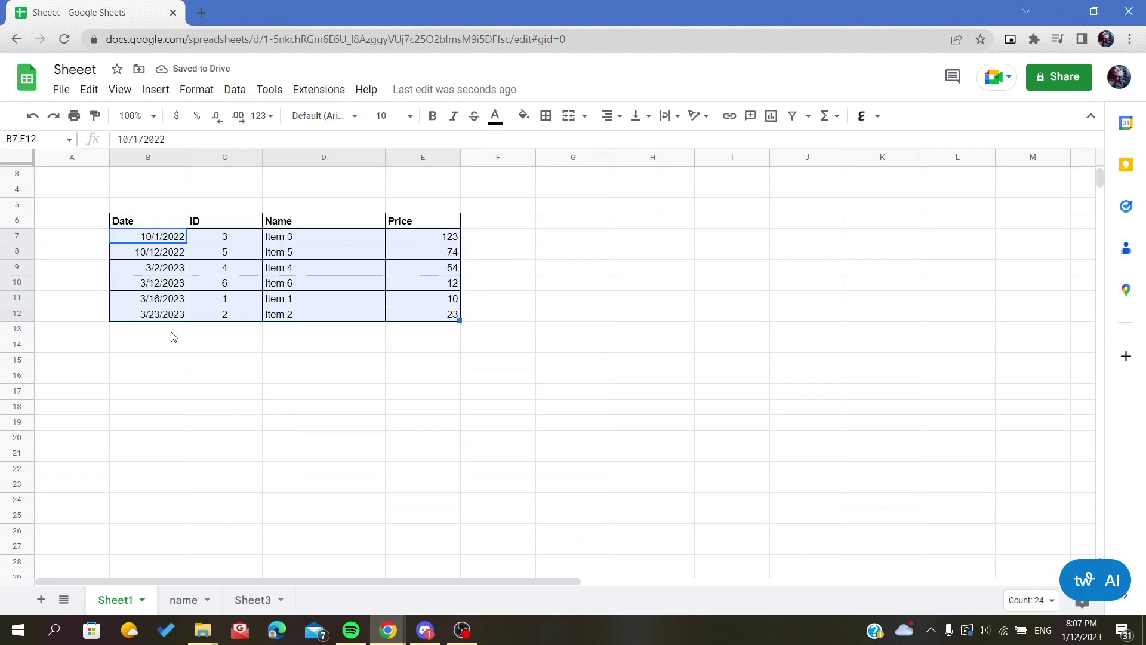
# Confirm the table now runs from 10/1/2022 to 3/23/2023 and reselect its data rows.
pyautogui.click(99, 254)
pyautogui.click(126, 240)
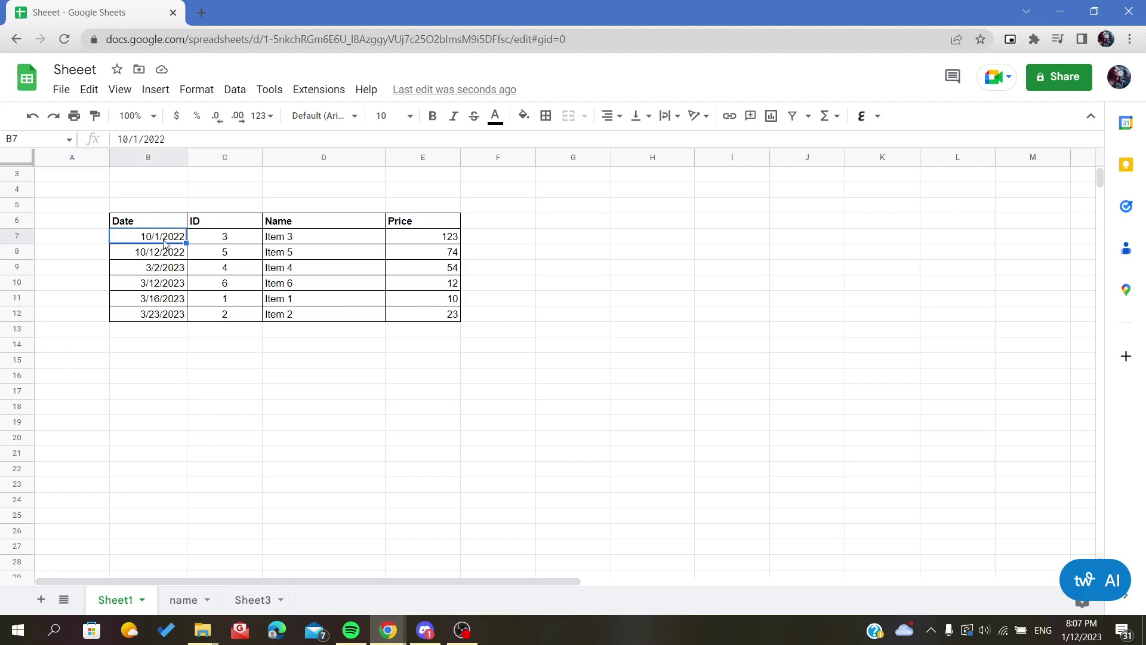
pyautogui.click(165, 316)
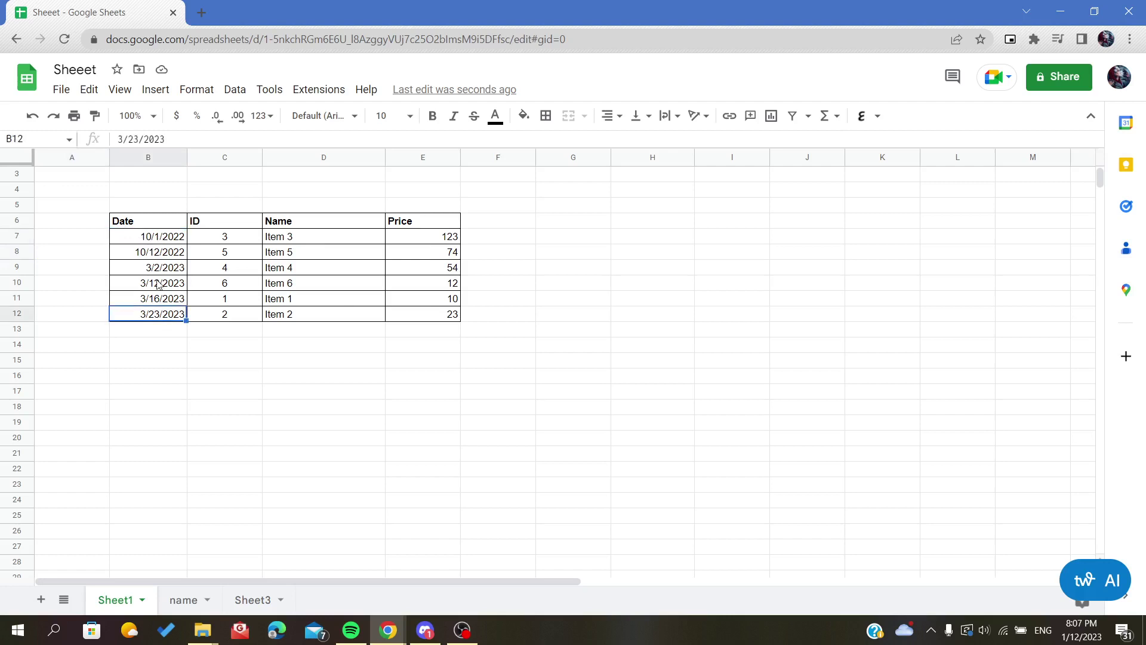
pyautogui.moveTo(152, 242); pyautogui.dragTo(406, 314)
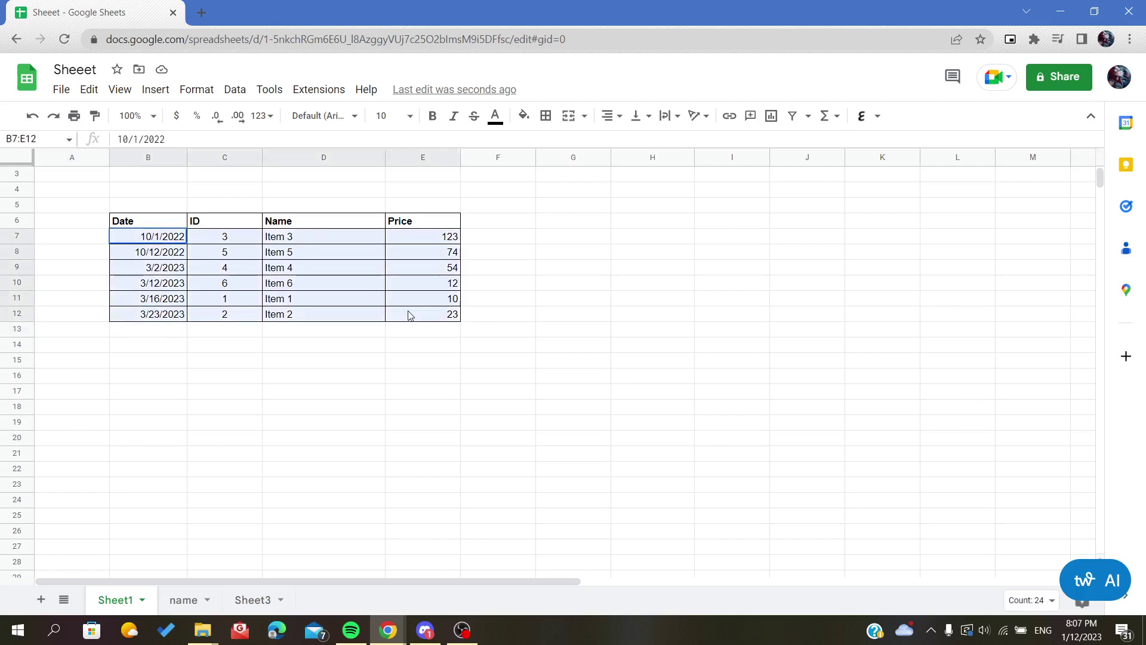
pyautogui.click(241, 99)
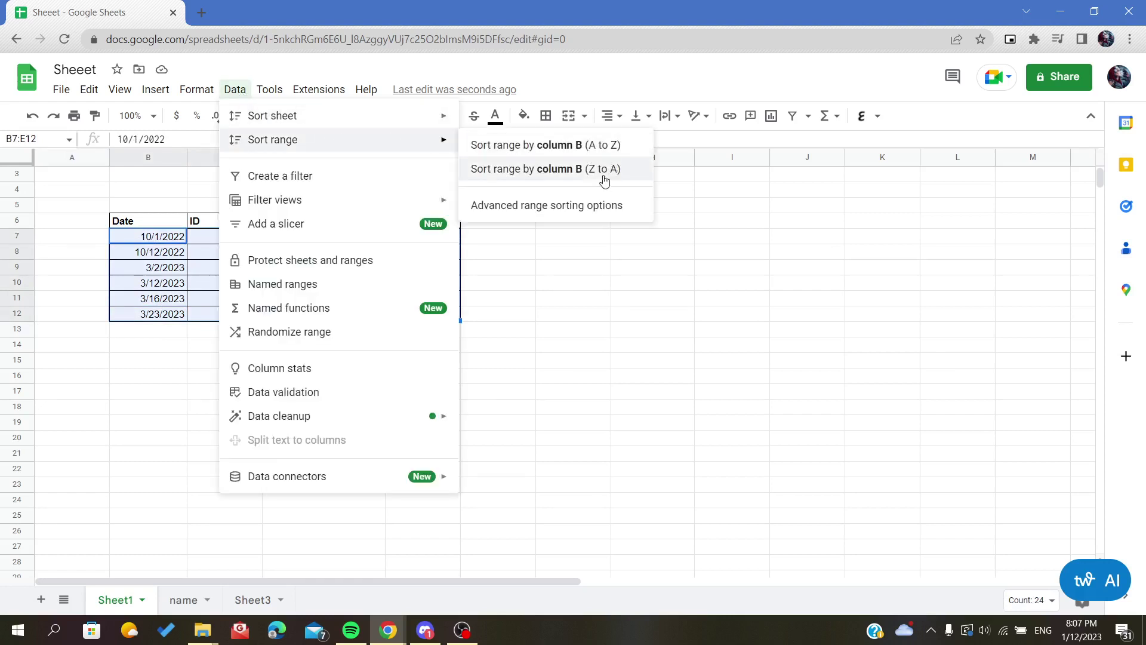
pyautogui.click(146, 344)
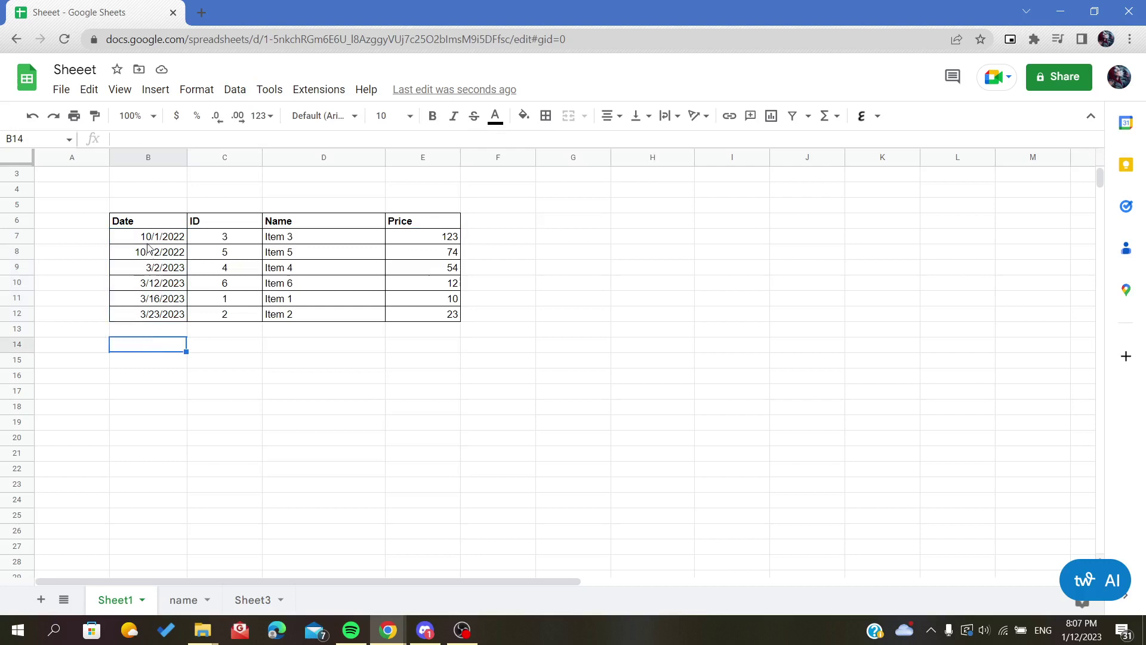
# Sort B7:E12 by column B, Z to A, putting 3/23/2023 at the top and 10/1/2022 at the bottom.
pyautogui.moveTo(149, 239); pyautogui.dragTo(453, 315)
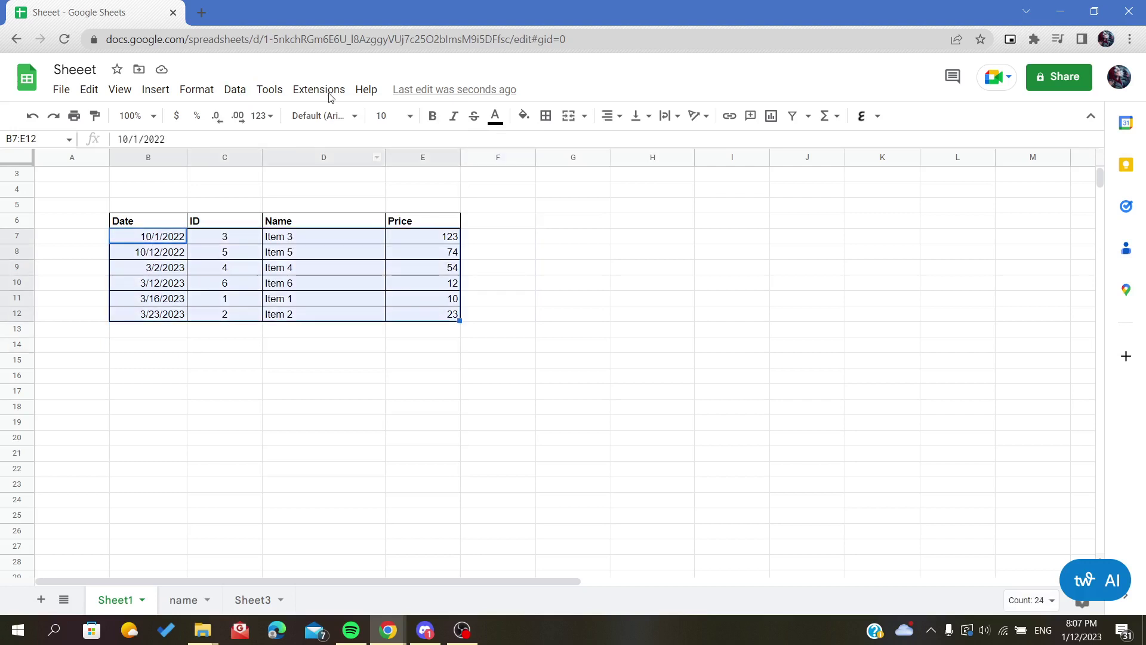
pyautogui.click(235, 90)
pyautogui.moveTo(356, 141)
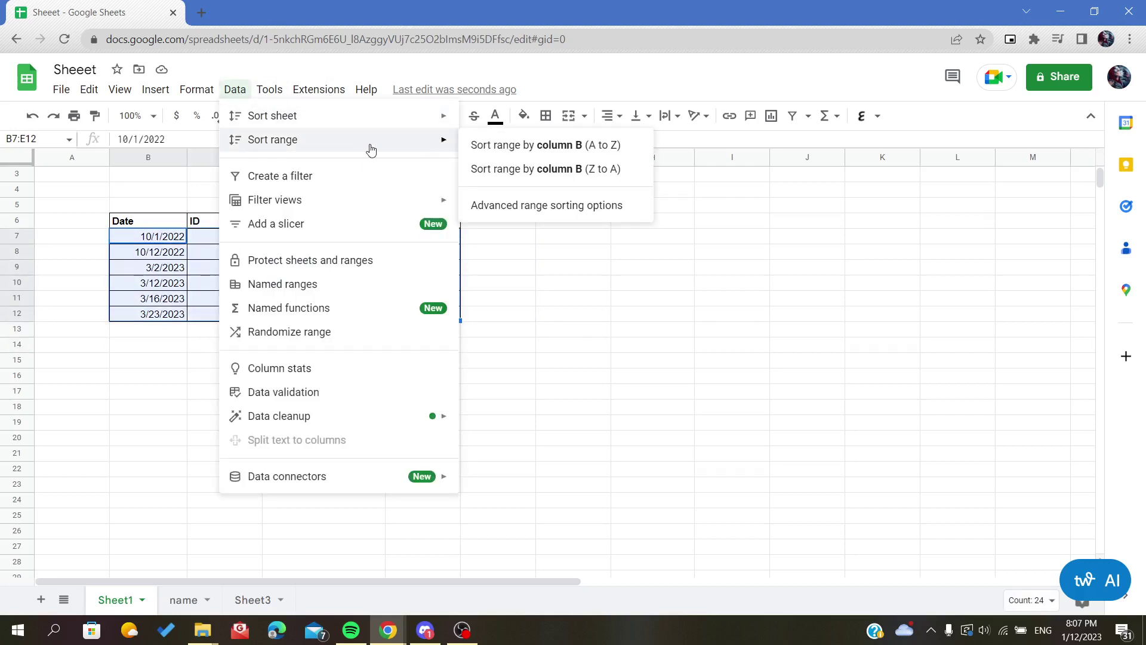
pyautogui.click(524, 169)
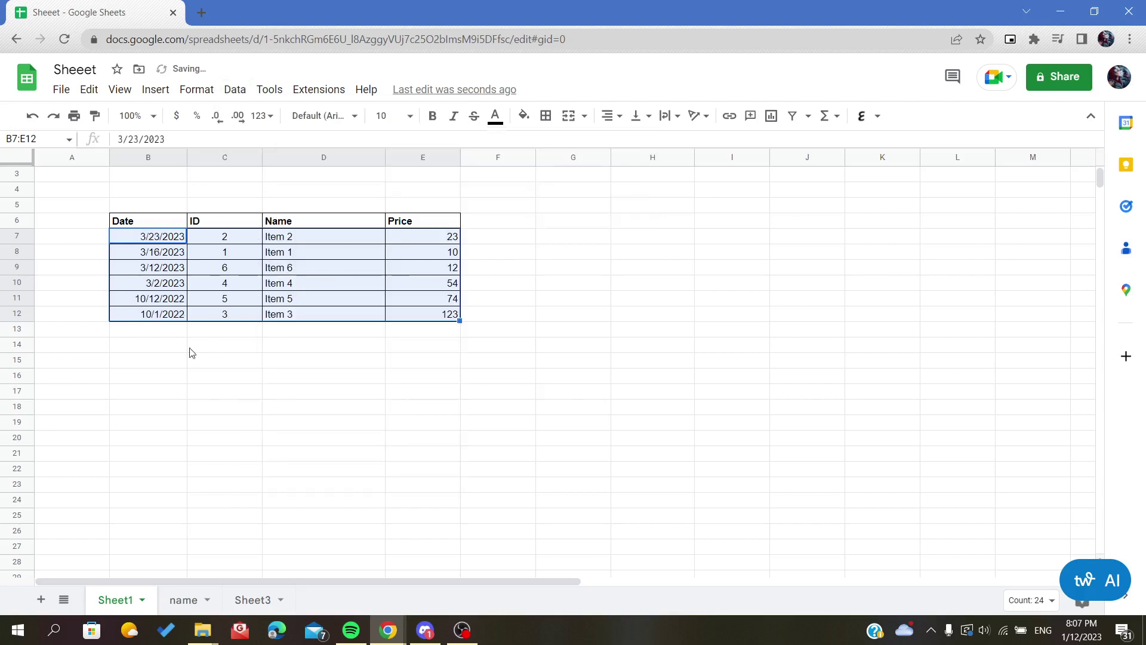
pyautogui.click(174, 349)
pyautogui.click(152, 241)
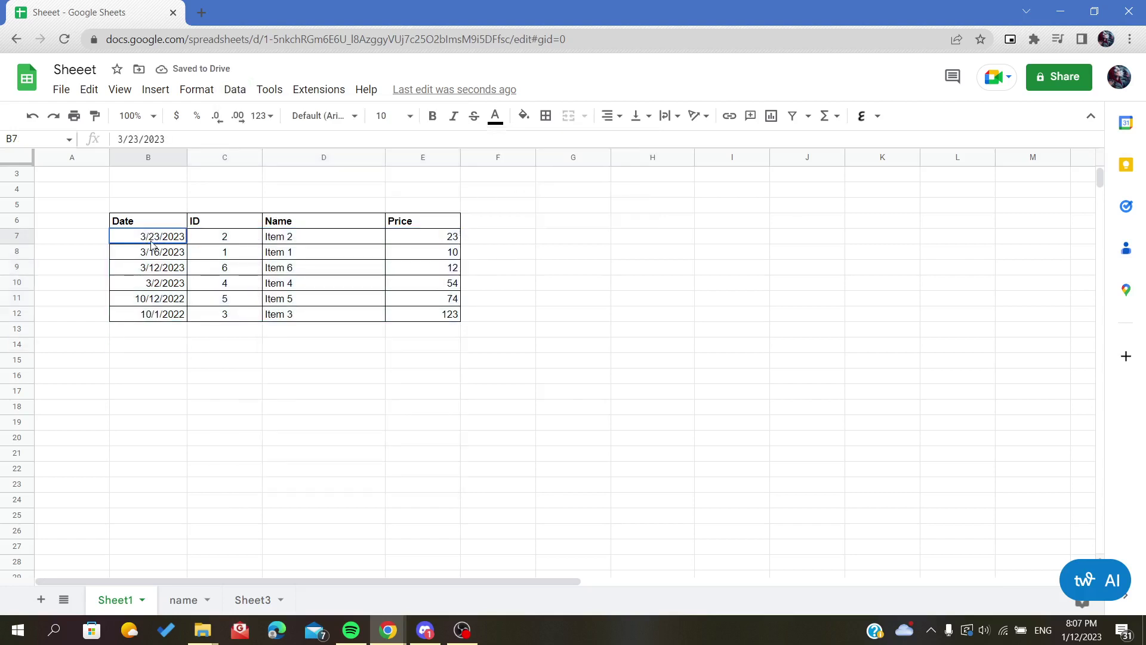
pyautogui.click(137, 315)
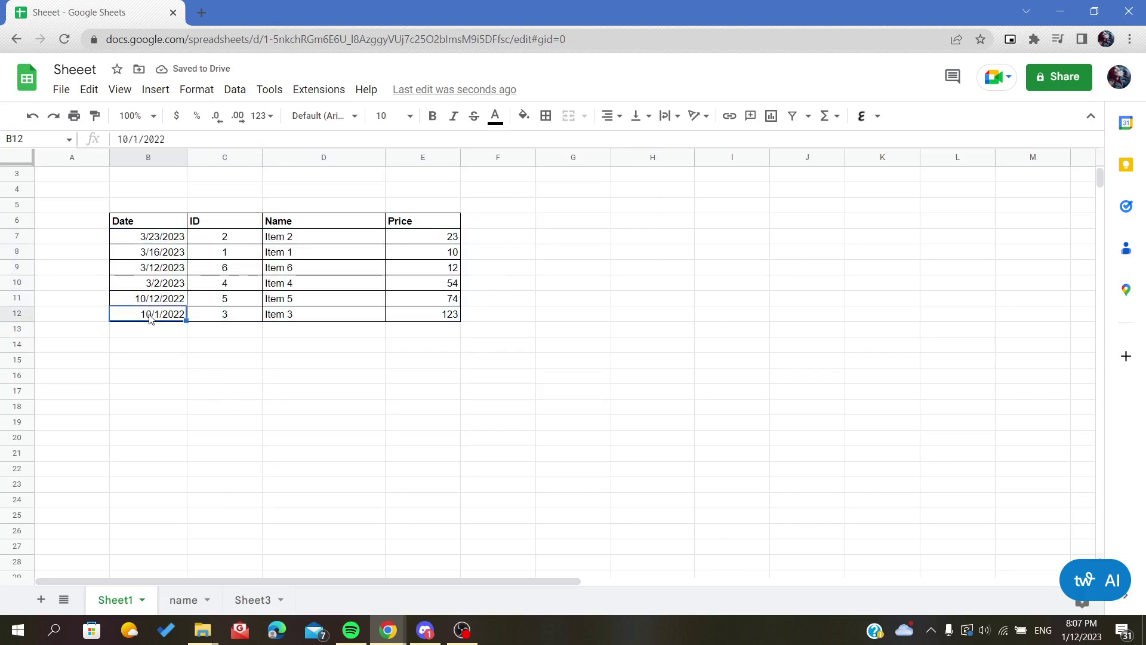
pyautogui.click(228, 391)
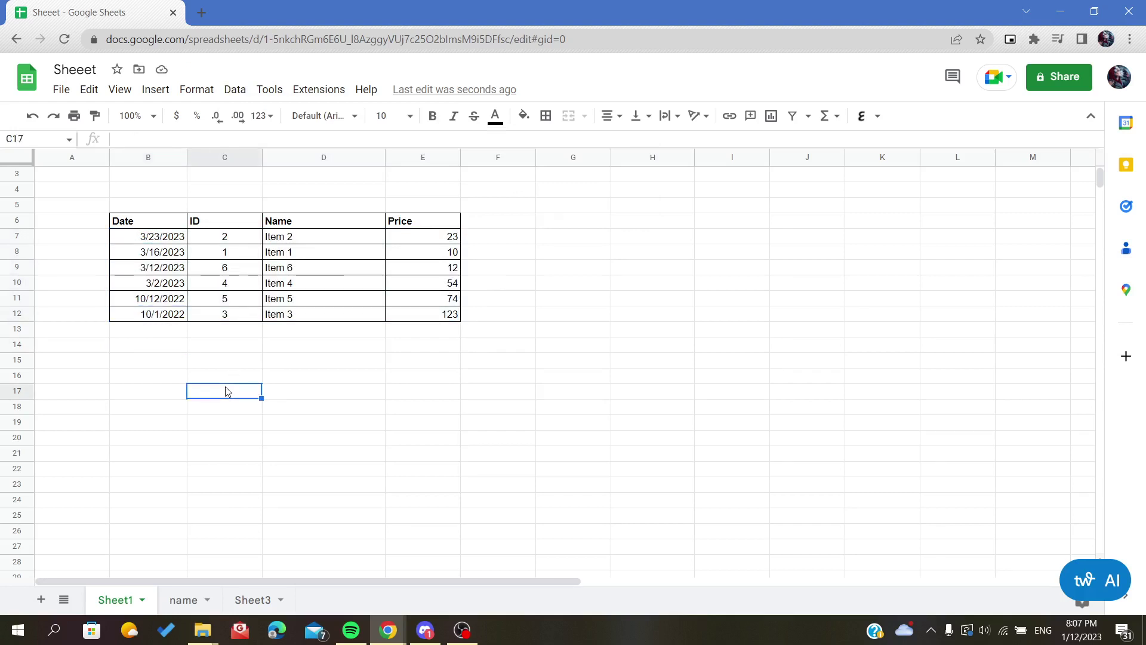
# Enter =SORT(B7:E12,1,"true") in C17 to output an oldest-first copy of the table.
pyautogui.write('=')
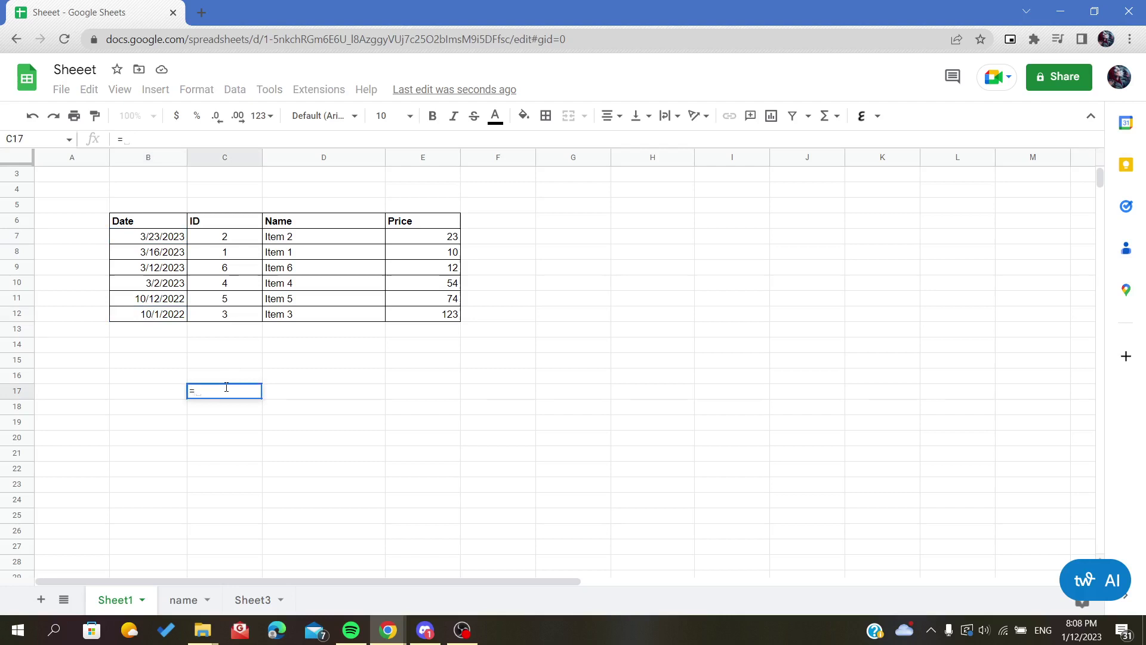
pyautogui.press('BackSpace')
pyautogui.write('=sort')
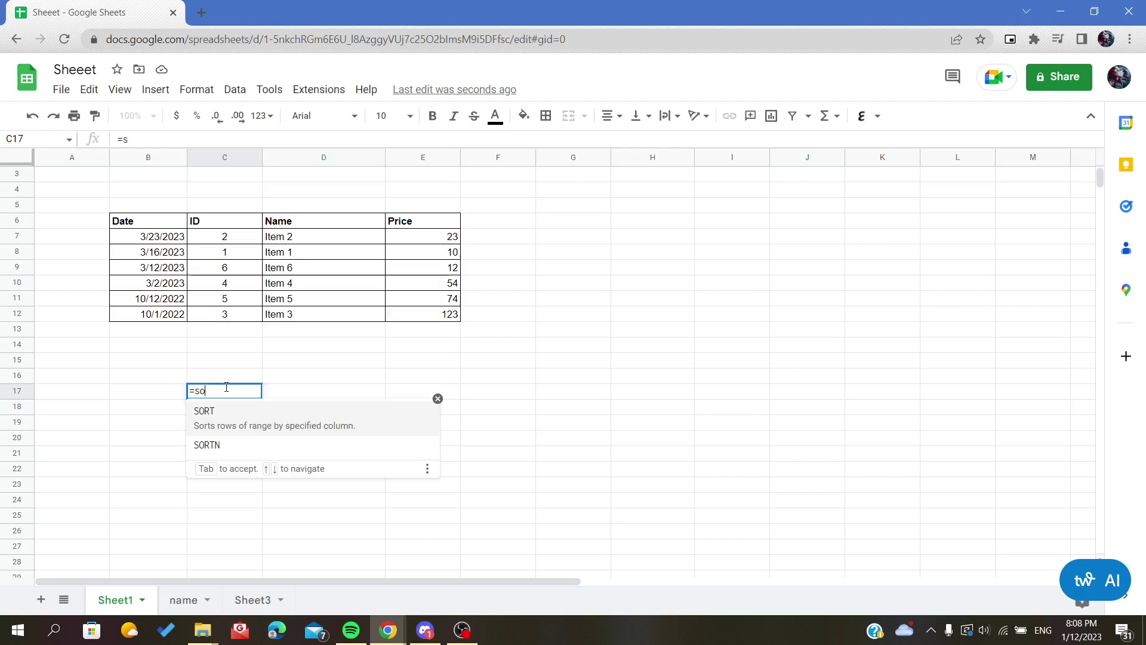
pyautogui.press('Tab')
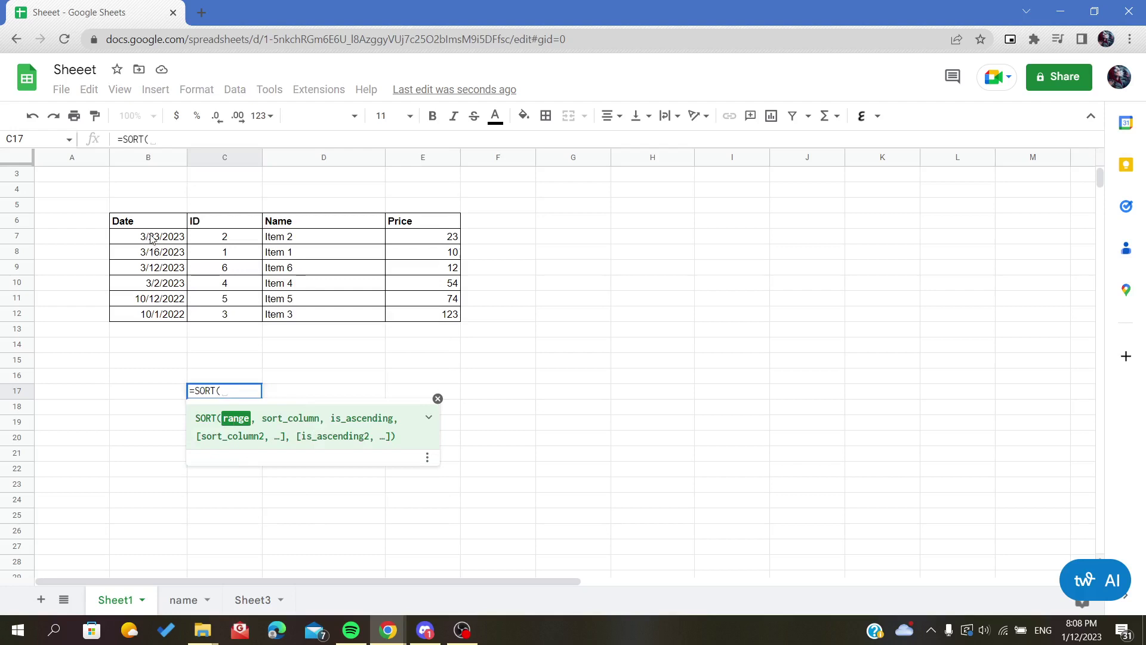
pyautogui.moveTo(152, 238)
pyautogui.mouseDown()
pyautogui.moveTo(302, 267)
pyautogui.moveTo(433, 317)
pyautogui.mouseUp()
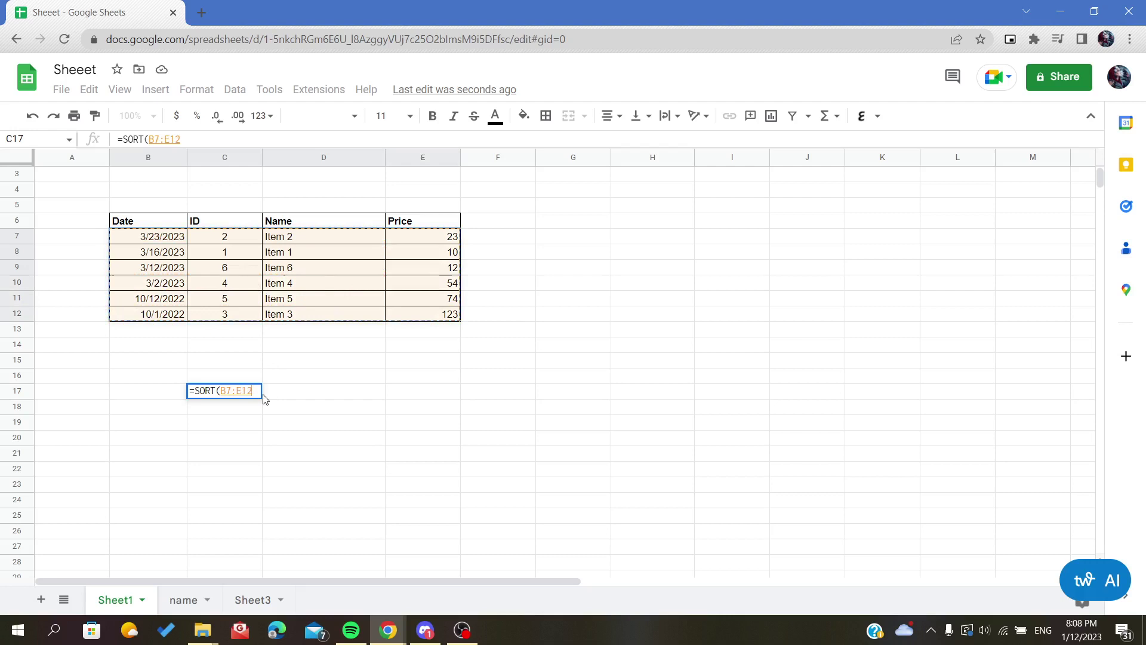
pyautogui.write(',')
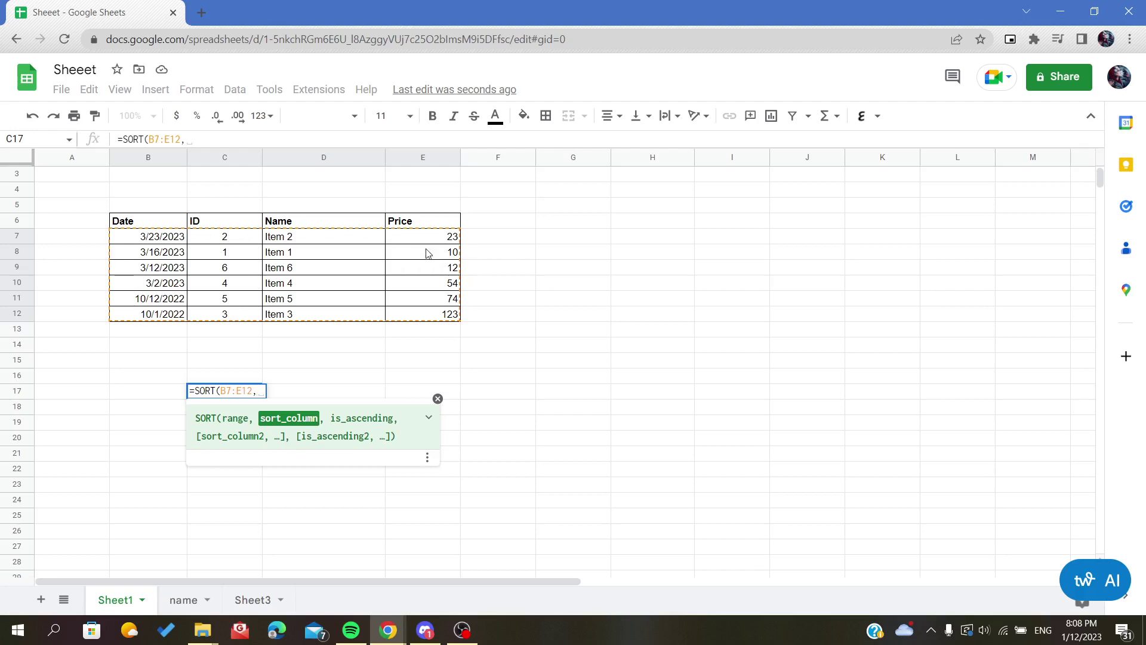
pyautogui.write('1')
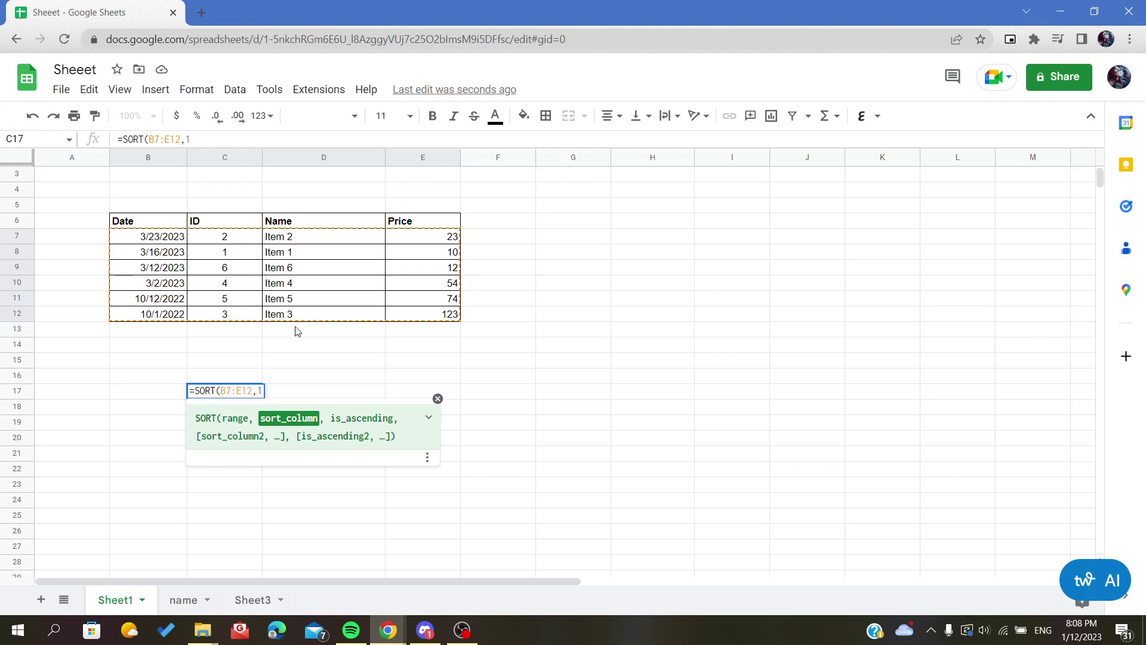
pyautogui.write(', ')
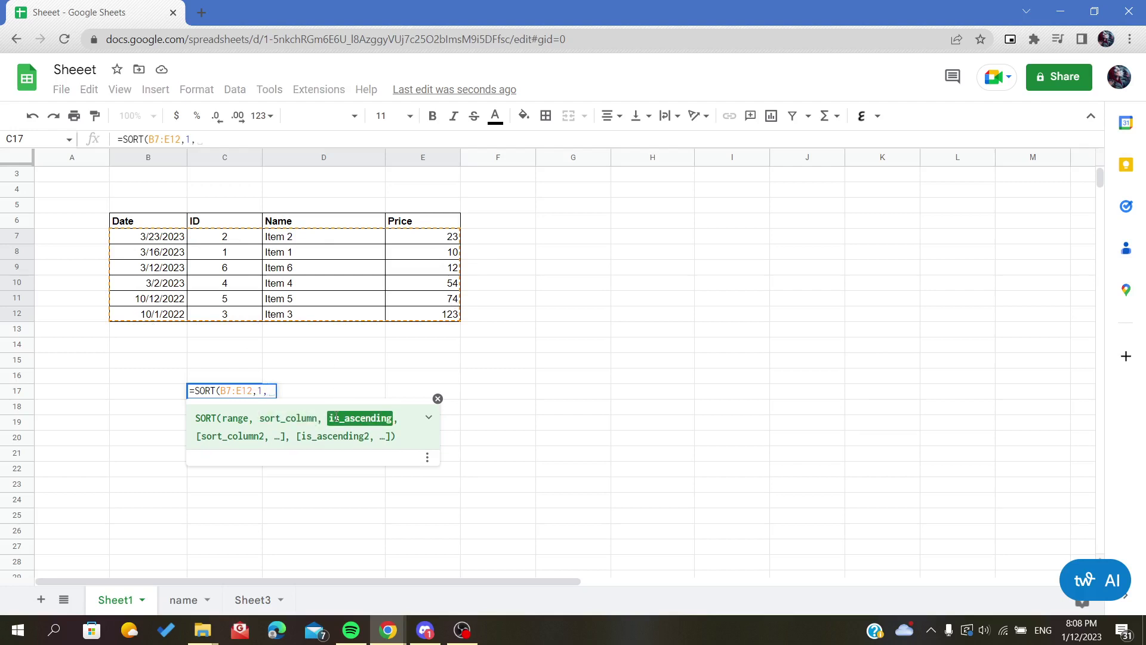
pyautogui.write('"t')
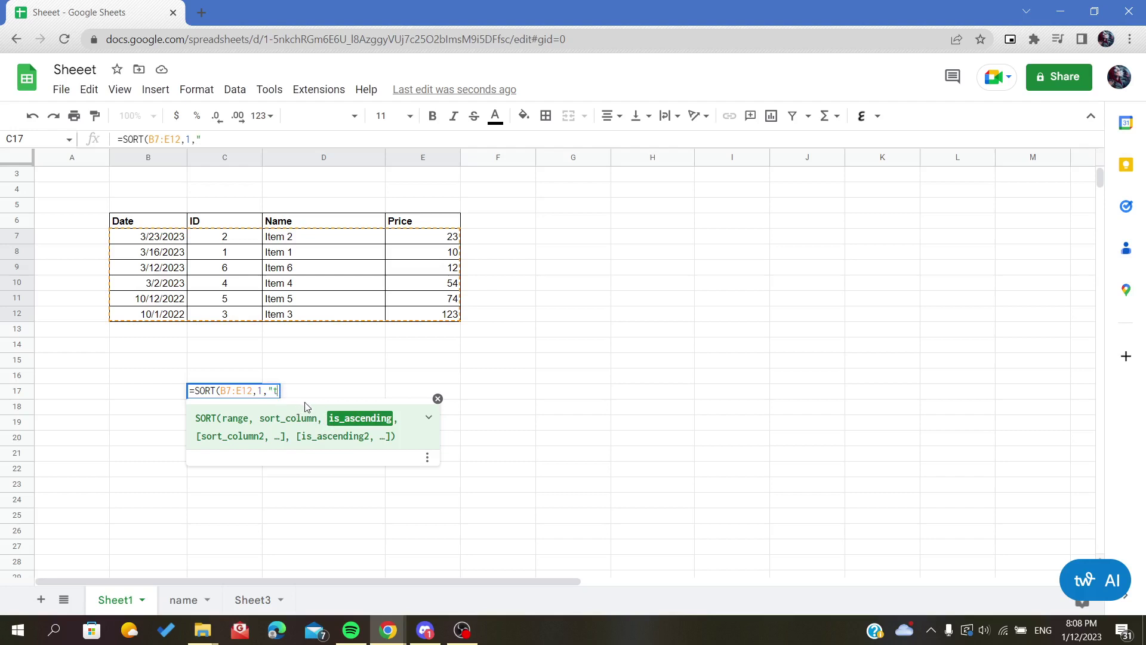
pyautogui.write('rue")')
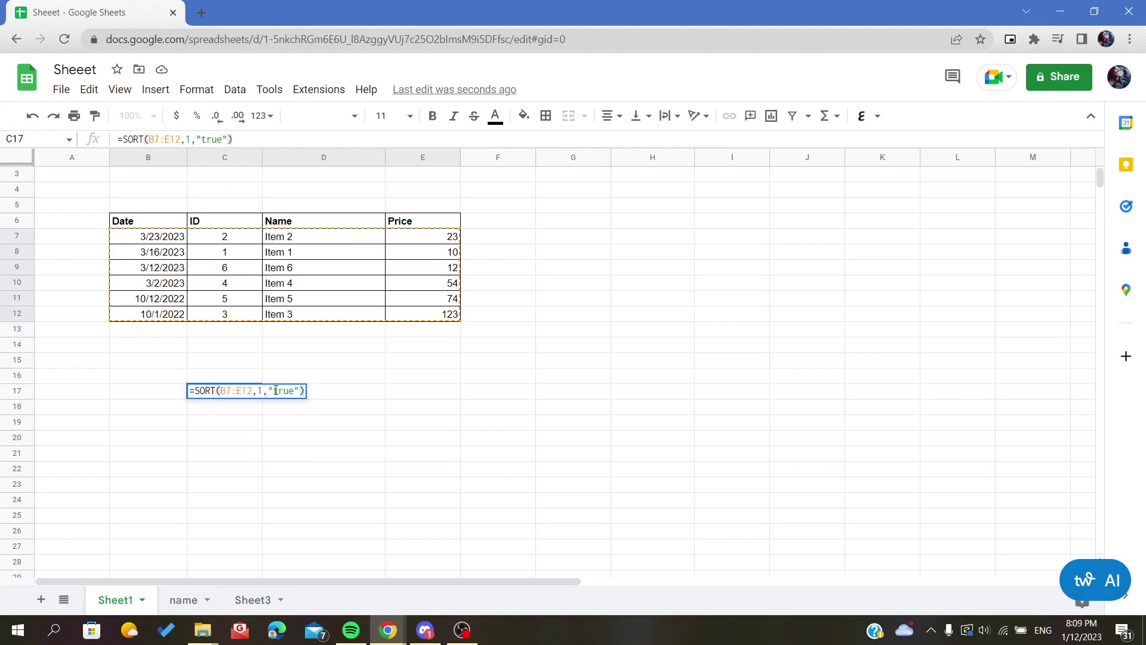
pyautogui.click(291, 390)
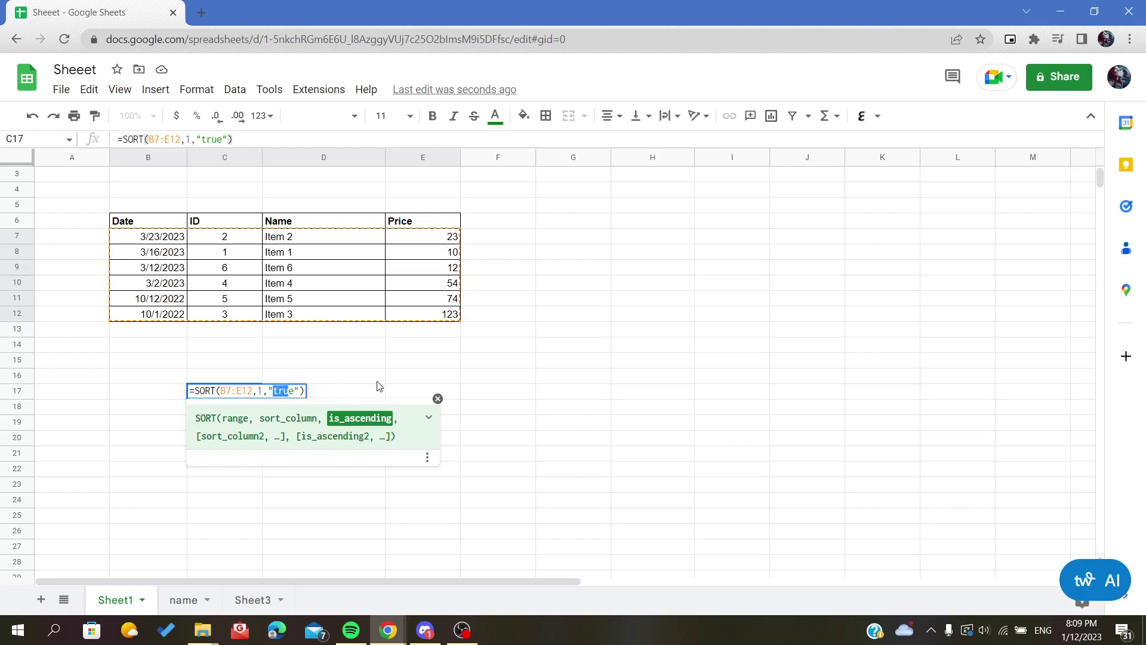
pyautogui.click(382, 381)
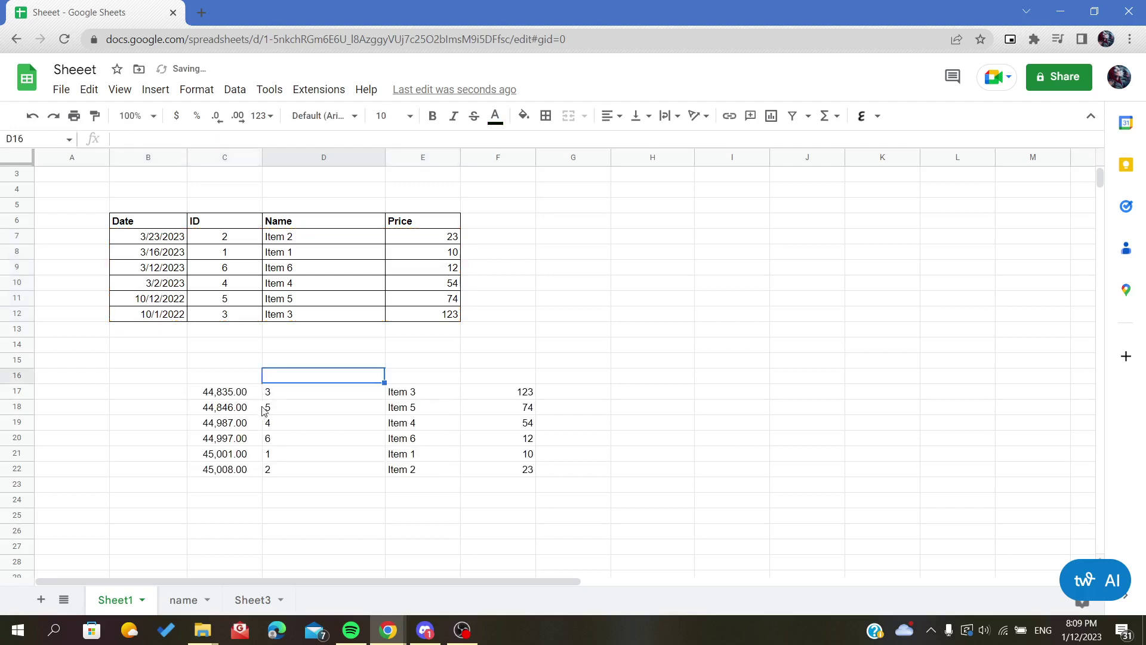
# Apply the Date number format to C17:C22 so the values show 10/1/2022 through 3/23/2023.
pyautogui.moveTo(237, 393); pyautogui.dragTo(228, 470)
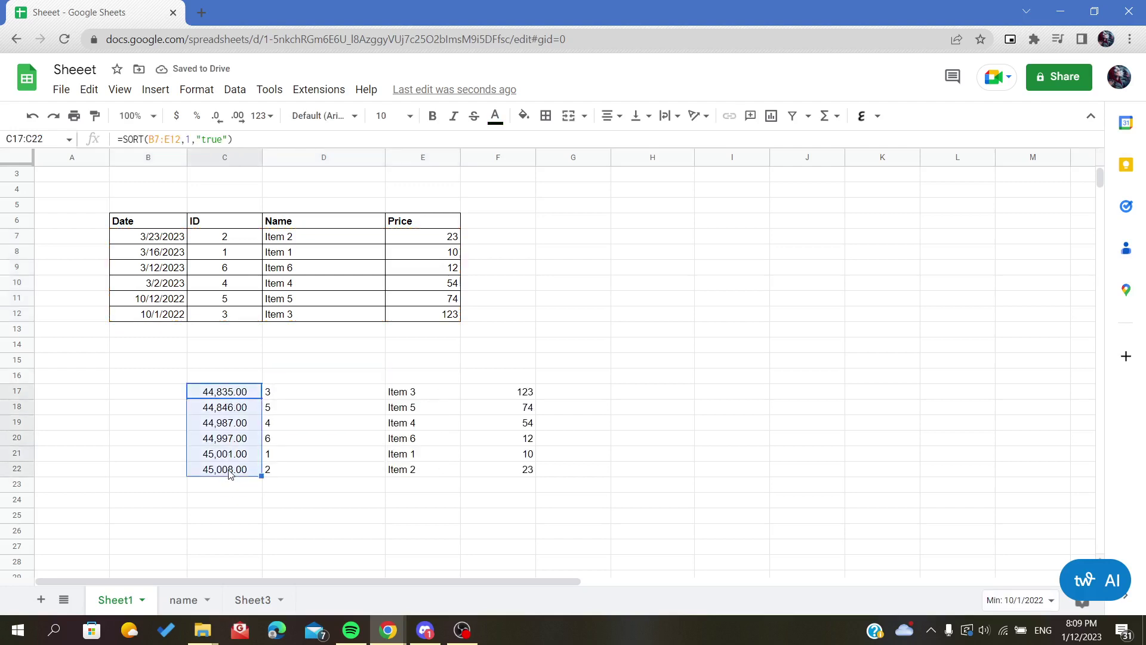
pyautogui.click(196, 89)
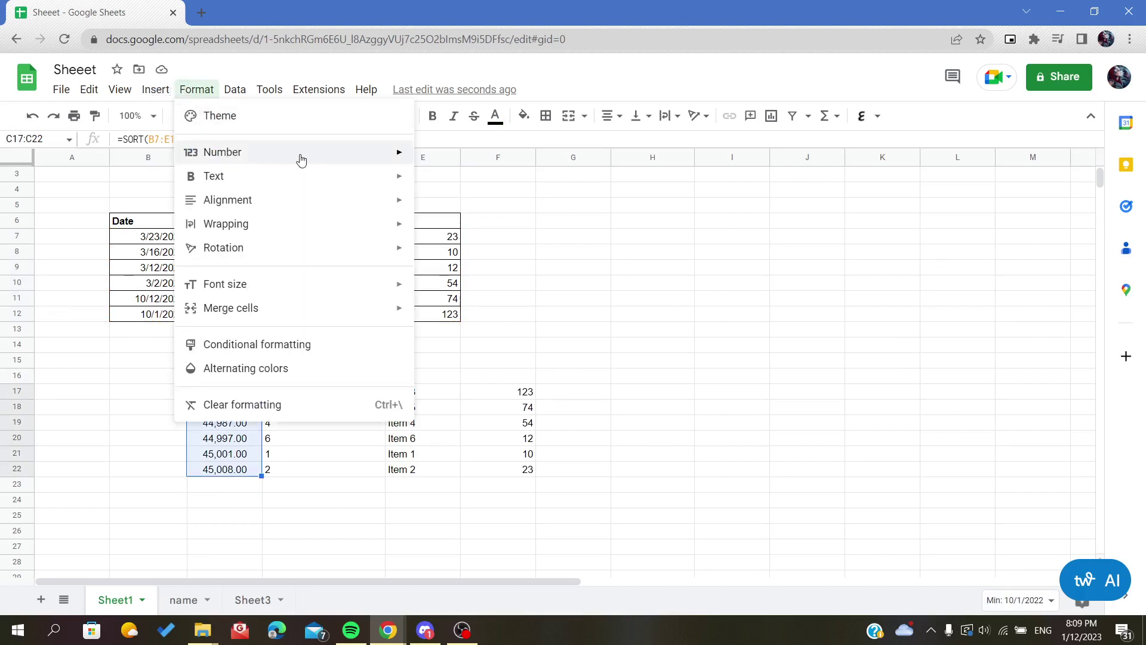
pyautogui.moveTo(317, 156)
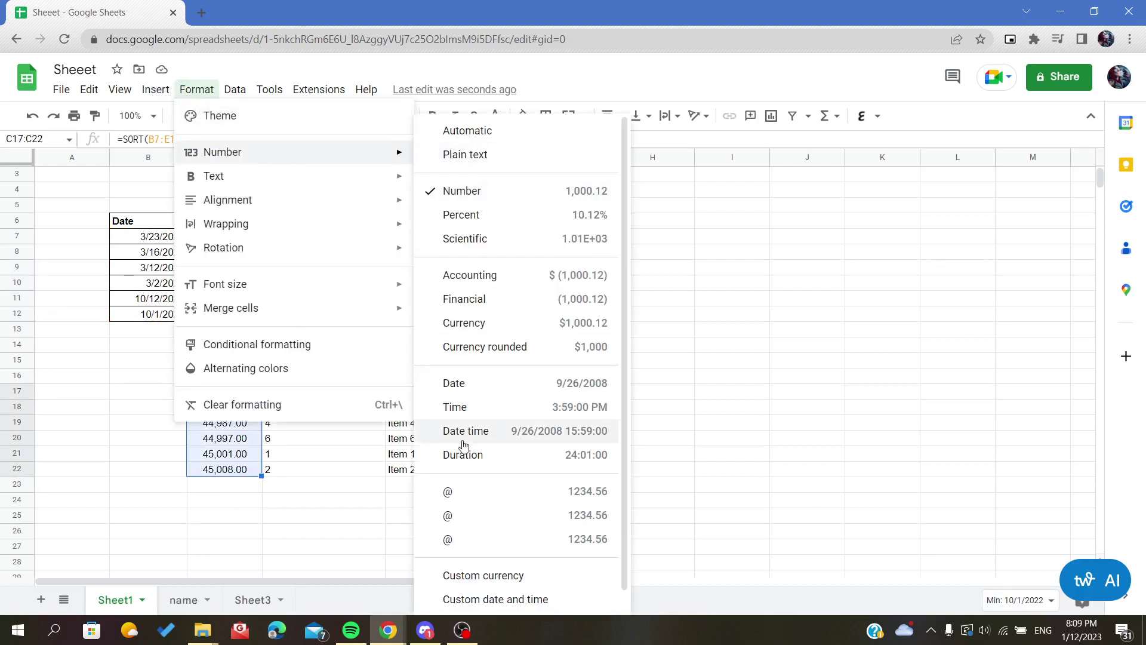
pyautogui.click(510, 388)
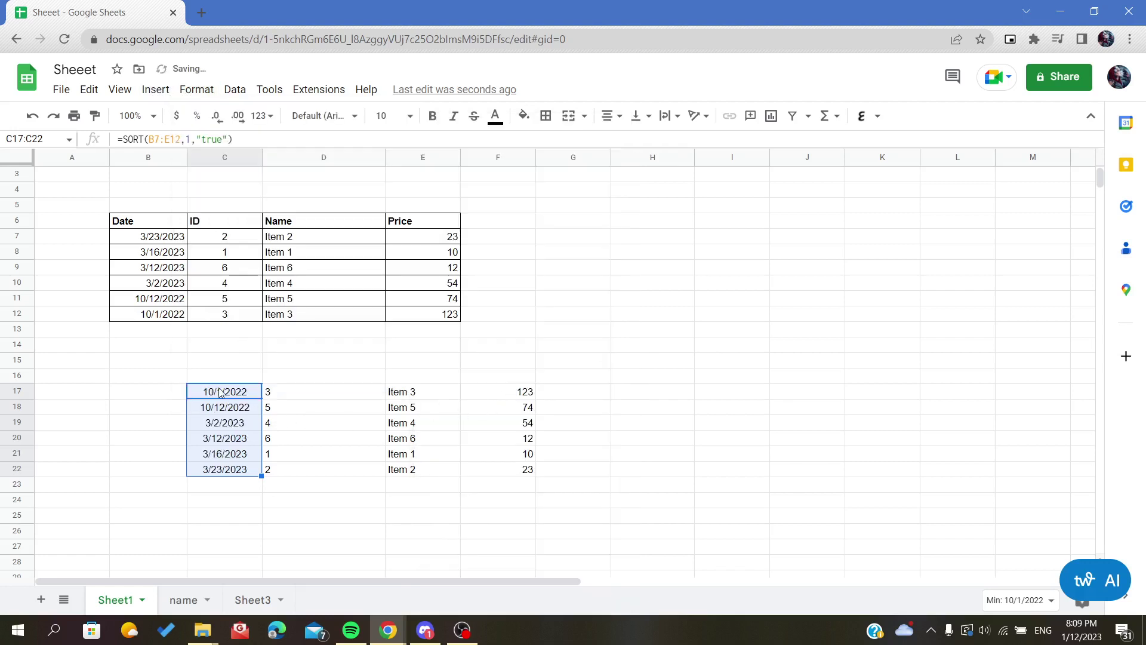
pyautogui.click(196, 89)
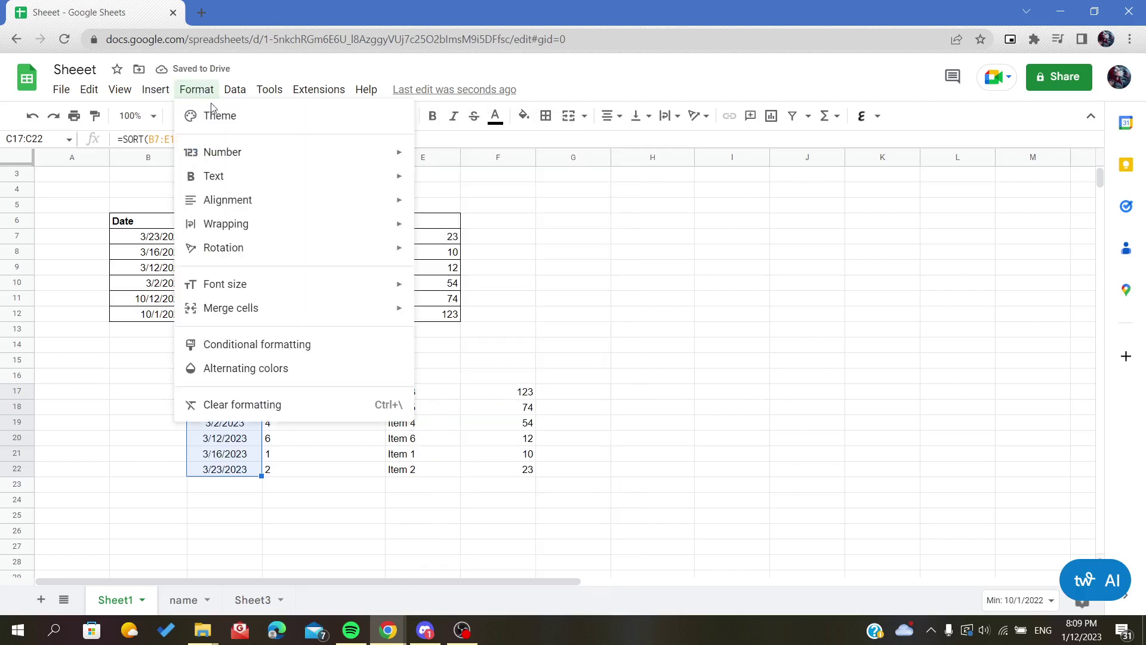
pyautogui.click(222, 457)
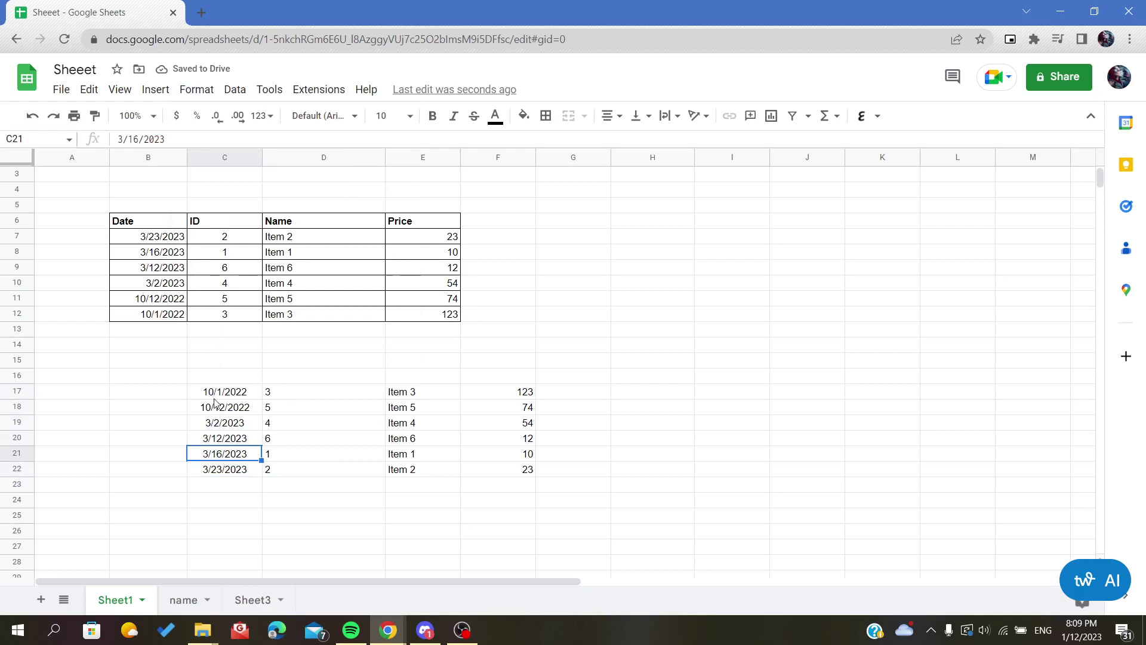
pyautogui.moveTo(216, 392); pyautogui.dragTo(220, 485)
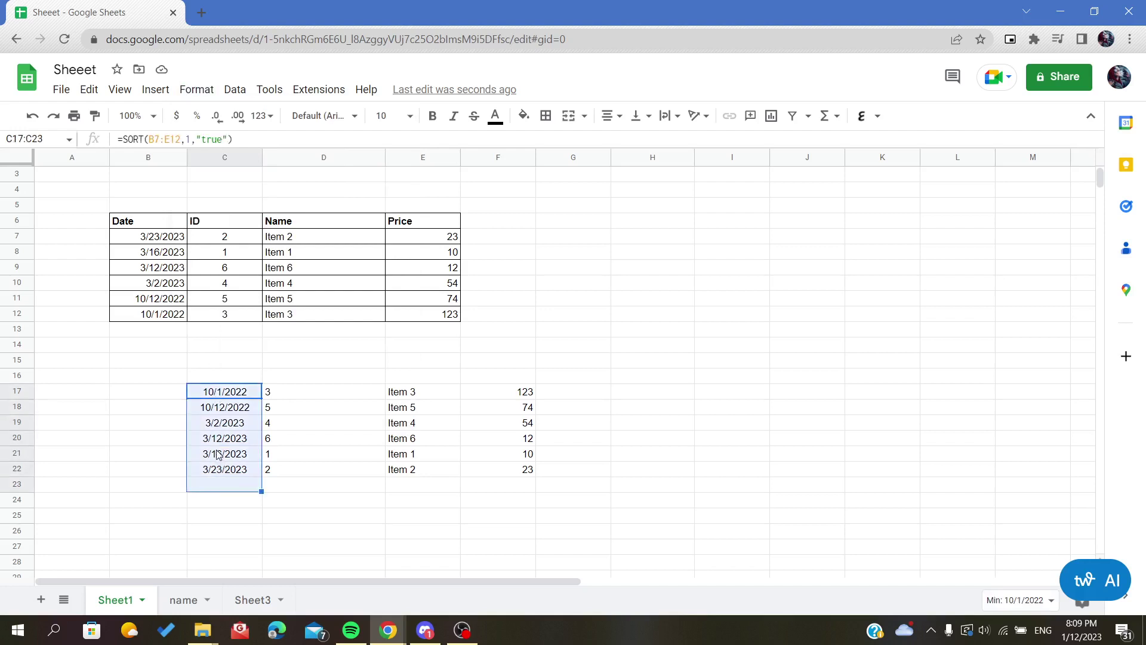
pyautogui.click(195, 89)
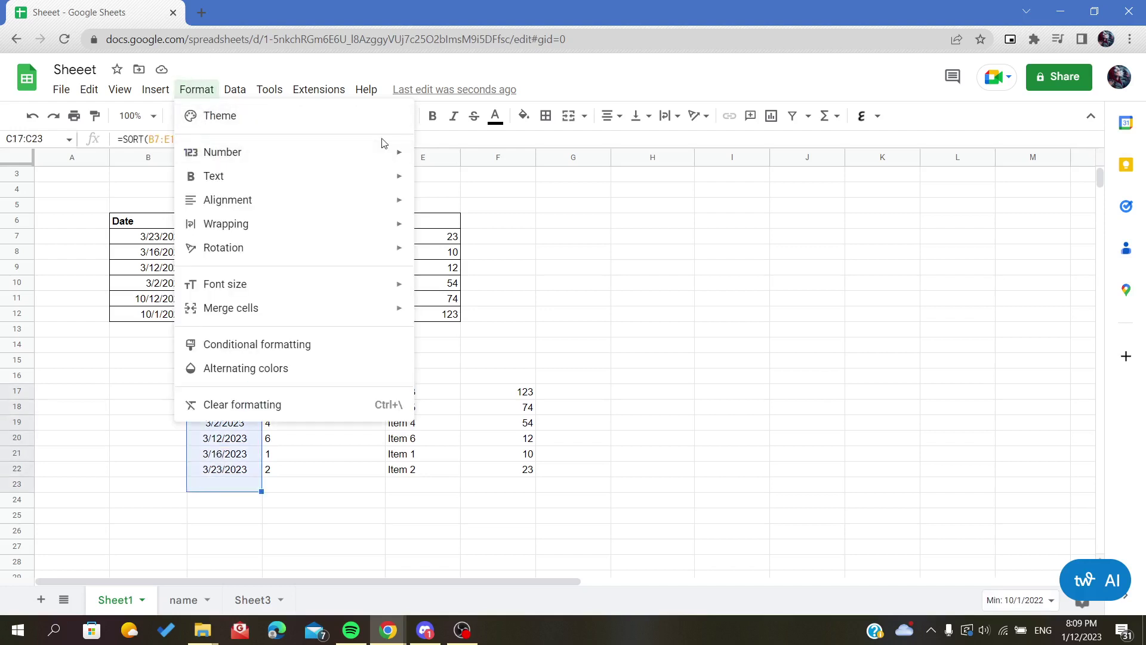
pyautogui.moveTo(388, 151)
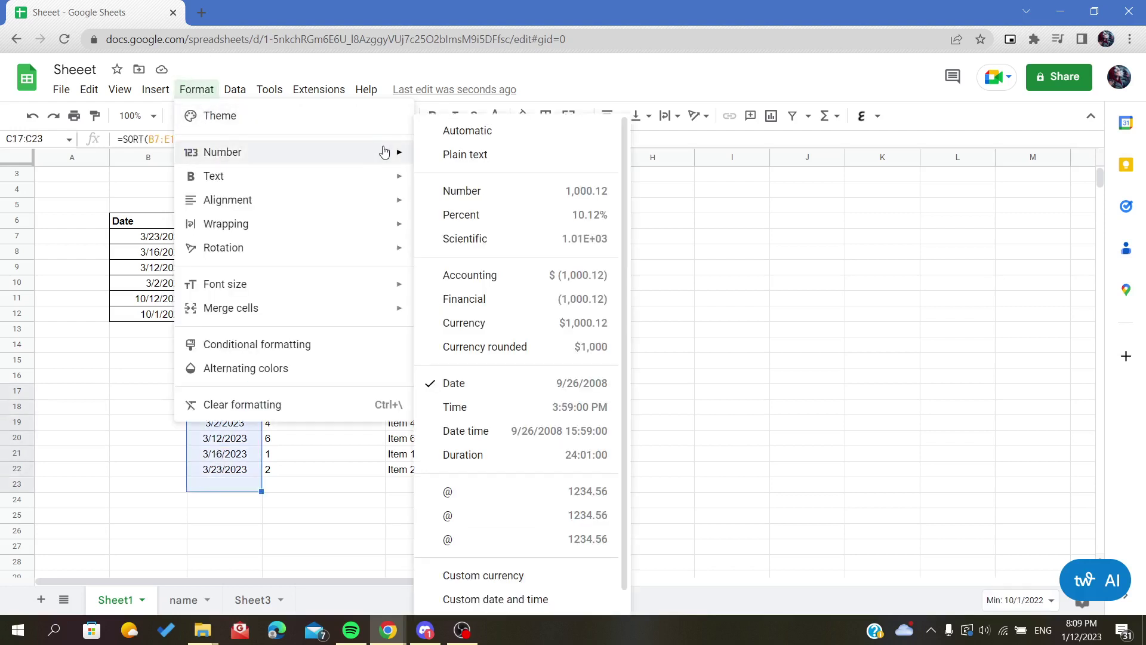
pyautogui.click(471, 390)
pyautogui.click(179, 410)
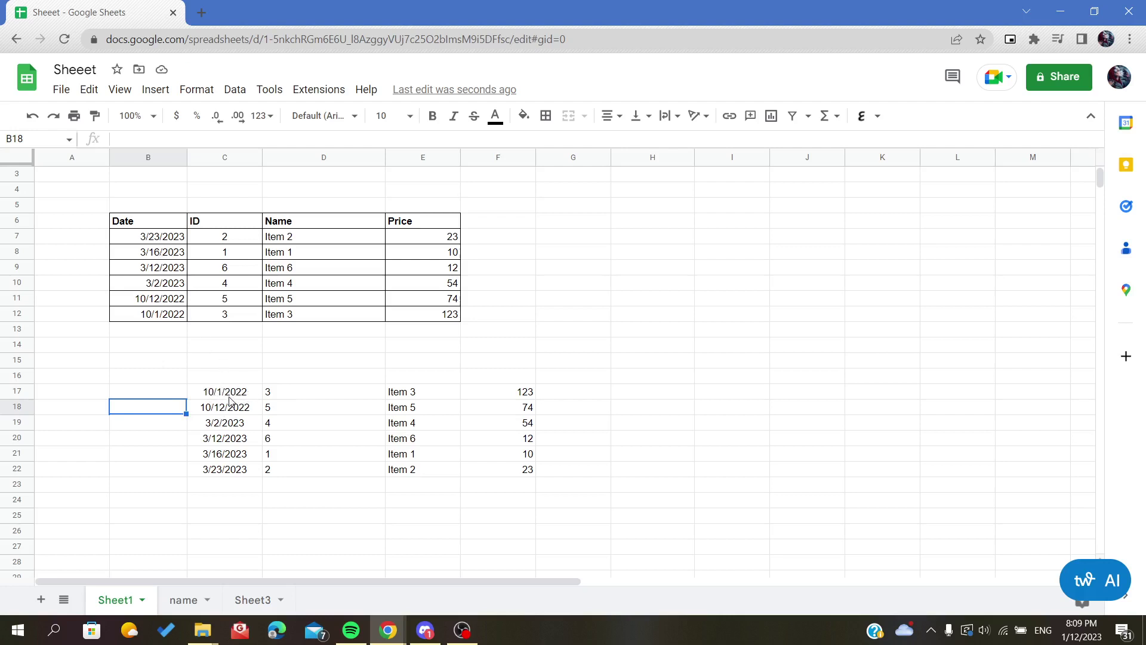
# Change the sort-order argument in C17's SORT formula from "true" to "false" so rows run newest first.
pyautogui.click(230, 393)
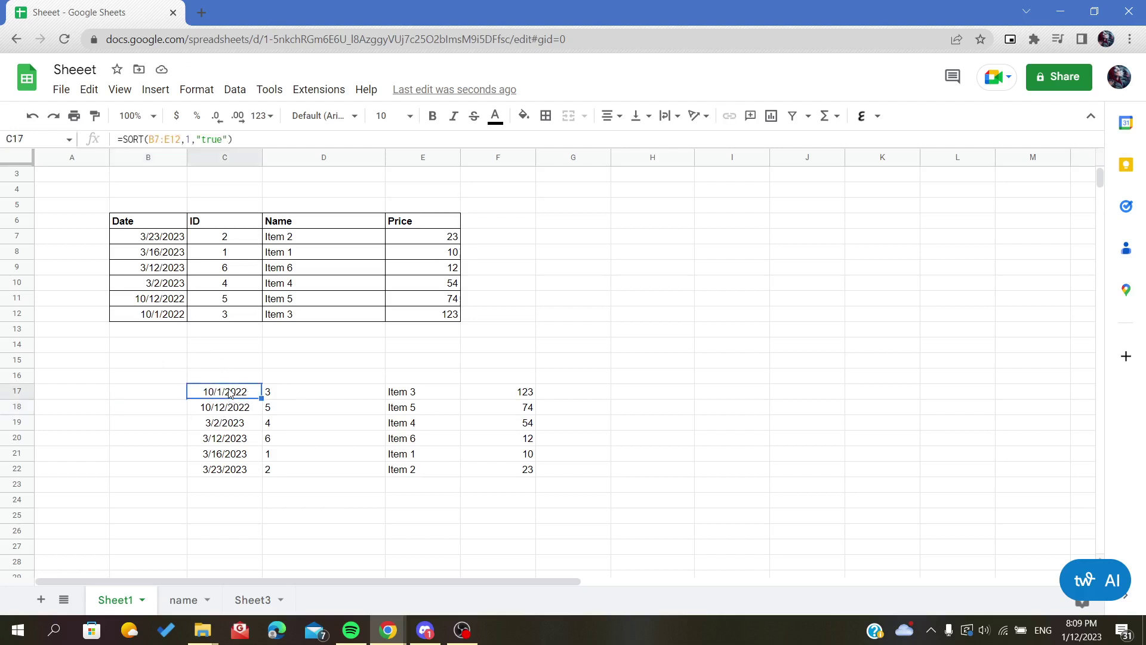
pyautogui.doubleClick(222, 138)
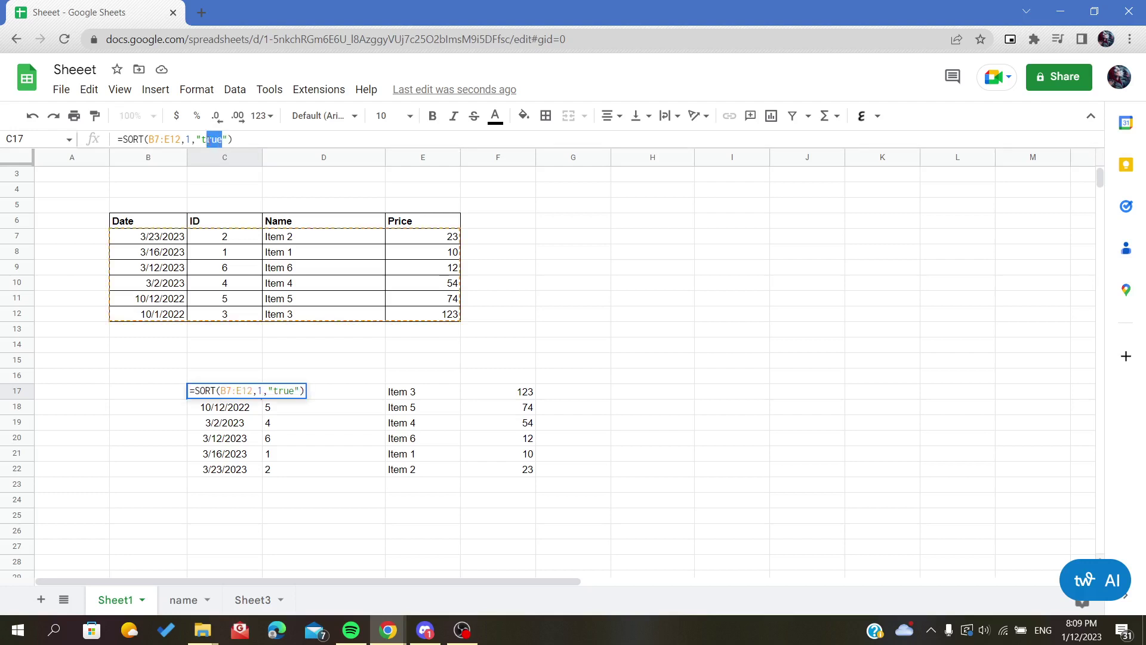
pyautogui.write('false')
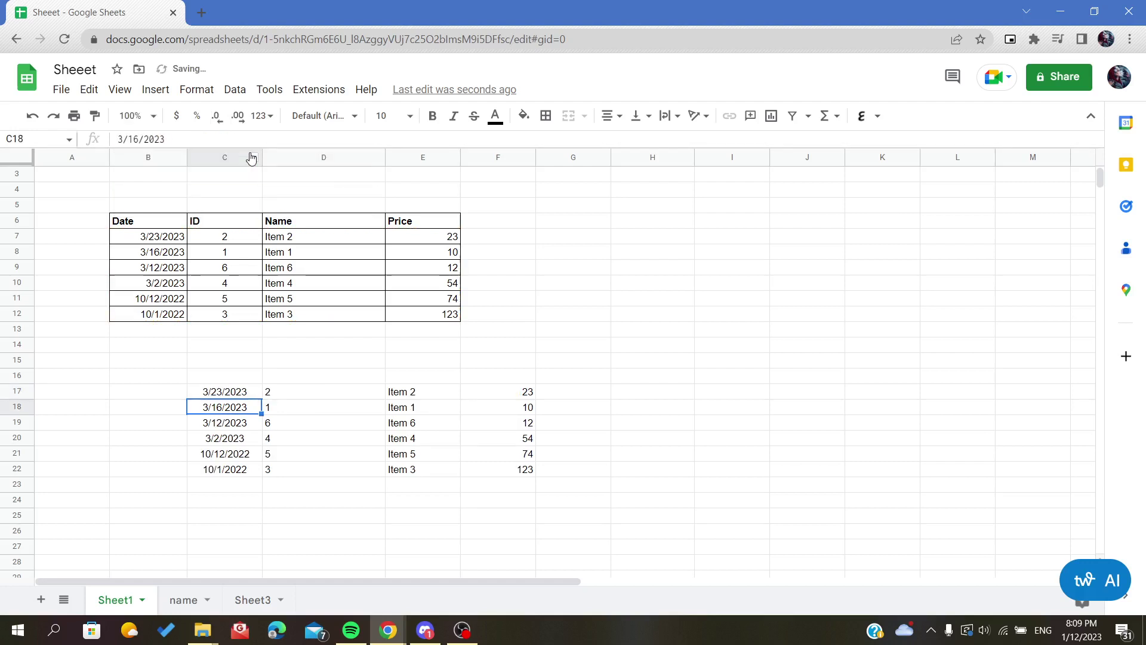
pyautogui.click(212, 396)
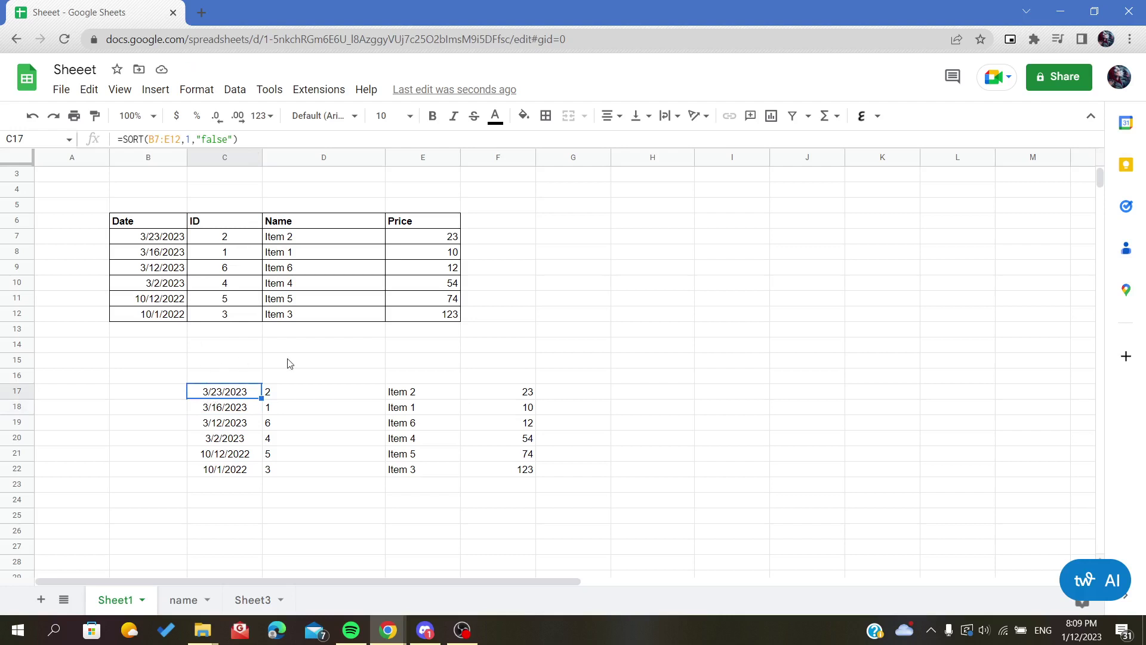
pyautogui.click(755, 320)
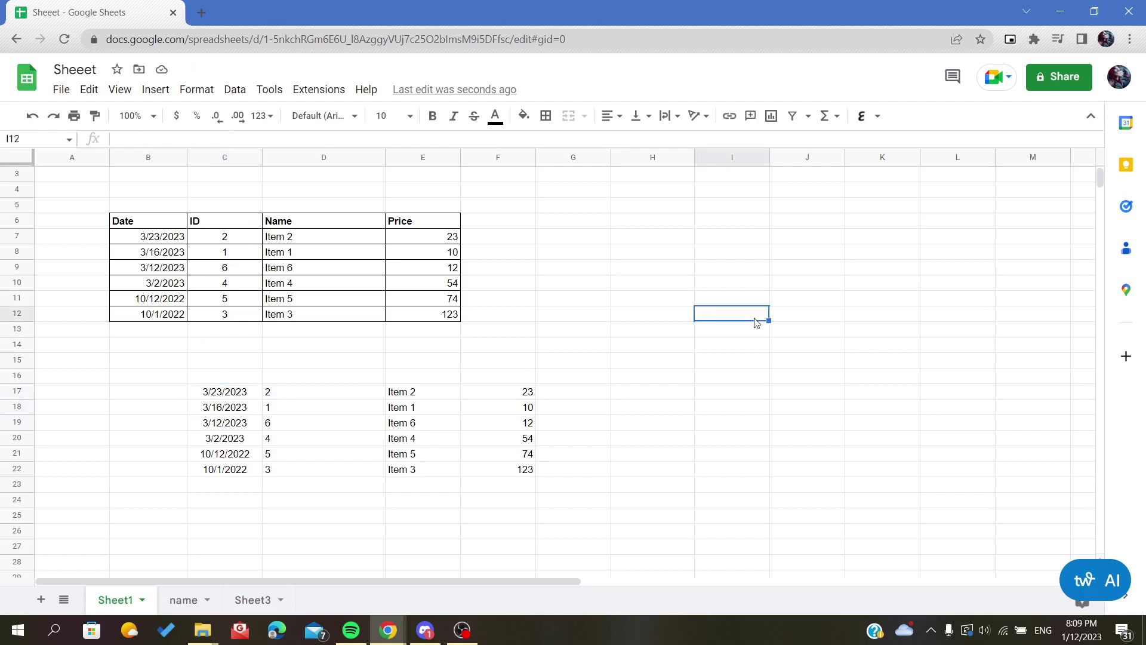